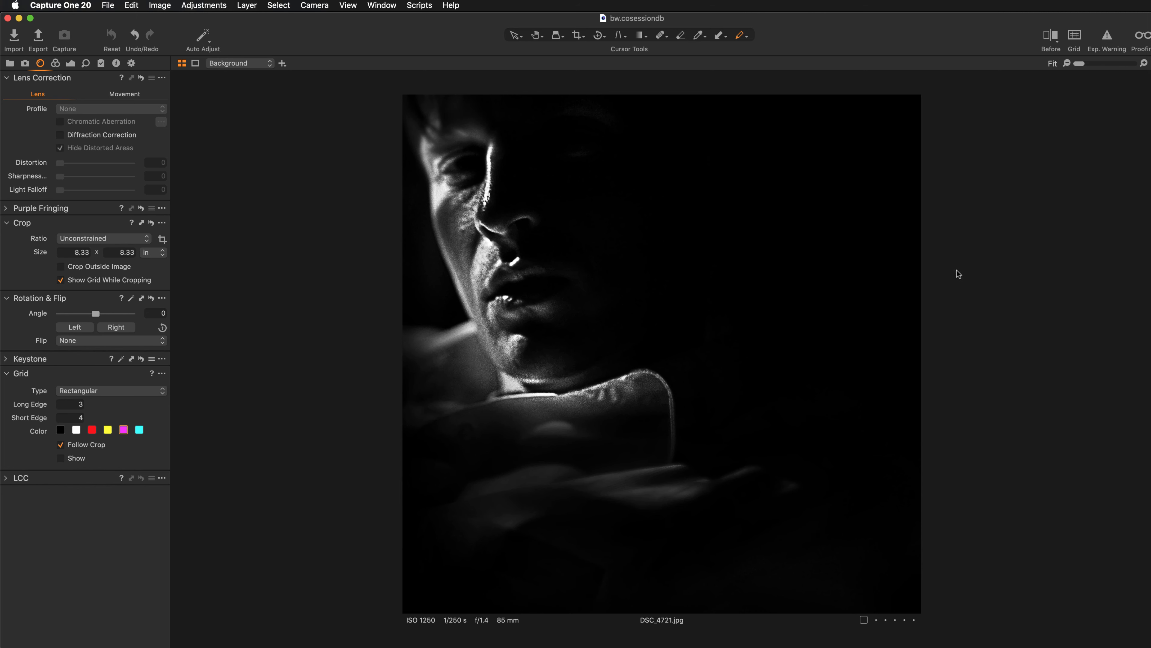
# Draw a diagonal annotation across DSC_4721.jpg from its upper-left to lower-right corner, then display the three portraits side by side
pyautogui.moveTo(411, 98)
pyautogui.mouseDown()
pyautogui.moveTo(481, 184)
pyautogui.moveTo(552, 308)
pyautogui.moveTo(763, 501)
pyautogui.moveTo(933, 582)
pyautogui.mouseUp()
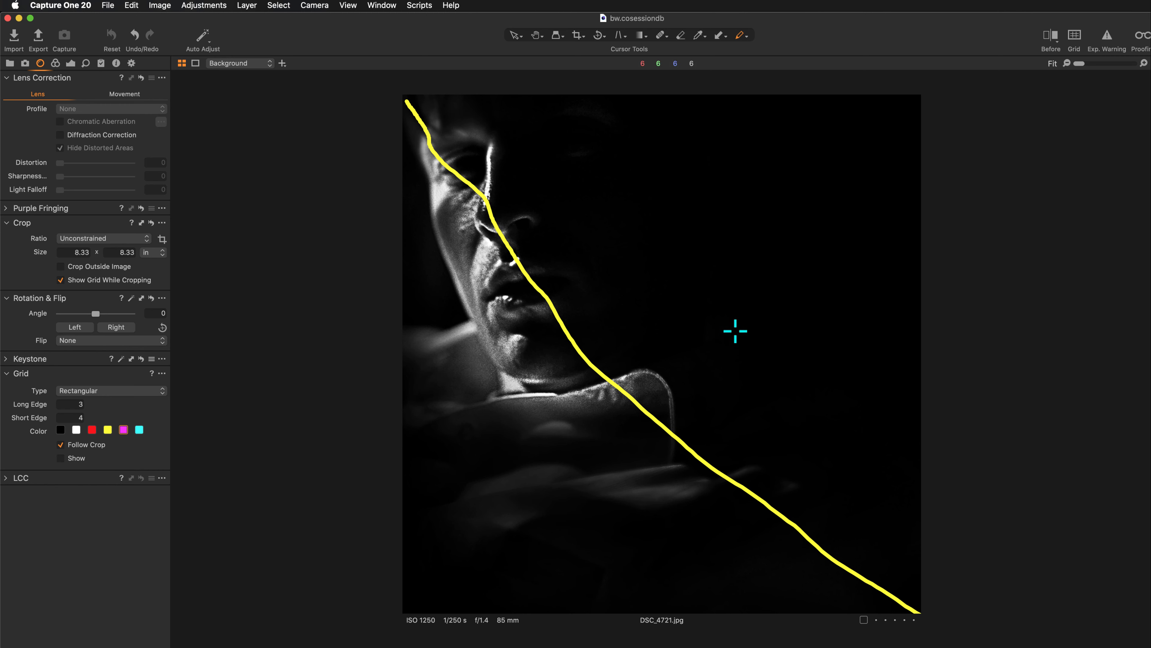
pyautogui.press('b')
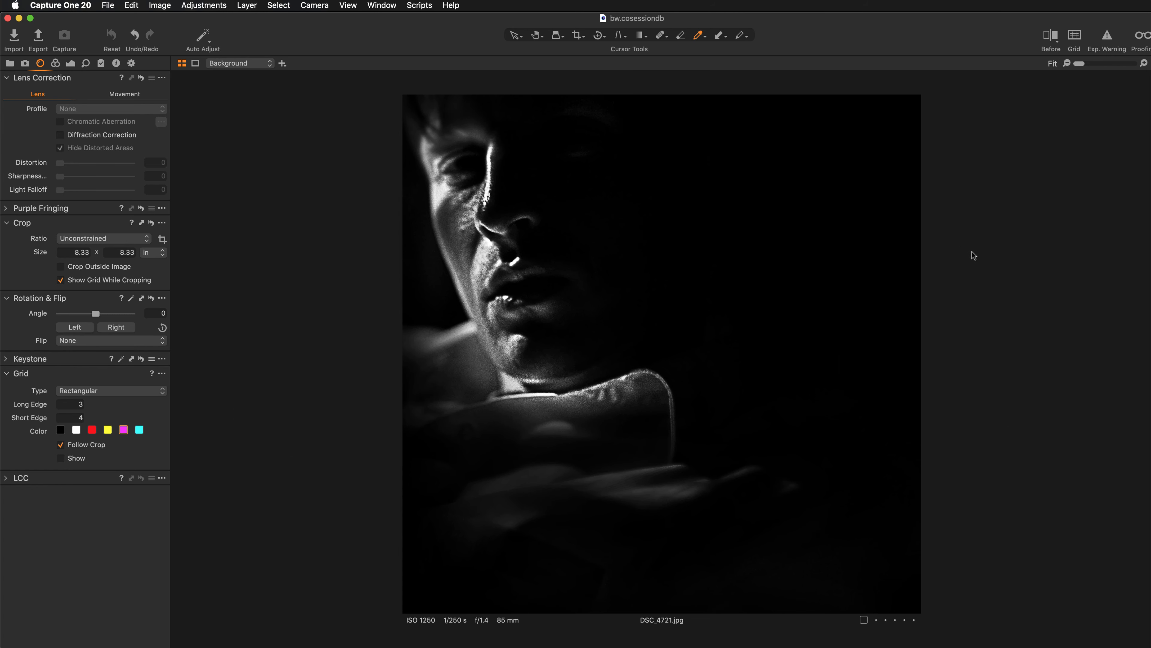
pyautogui.press('super+a')
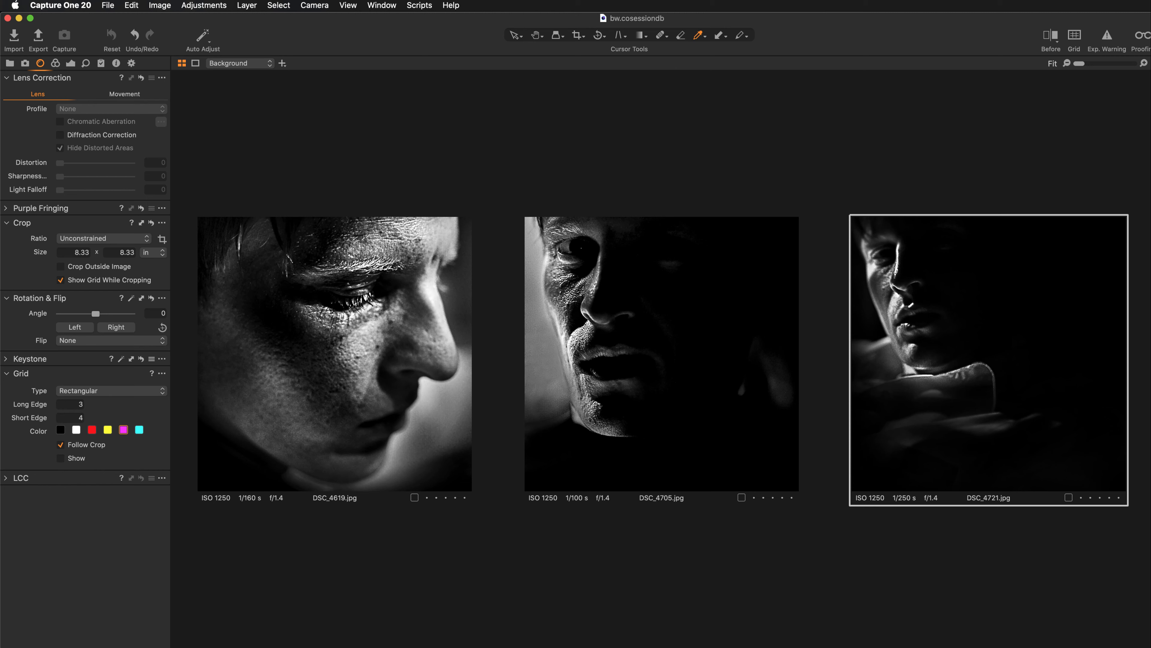
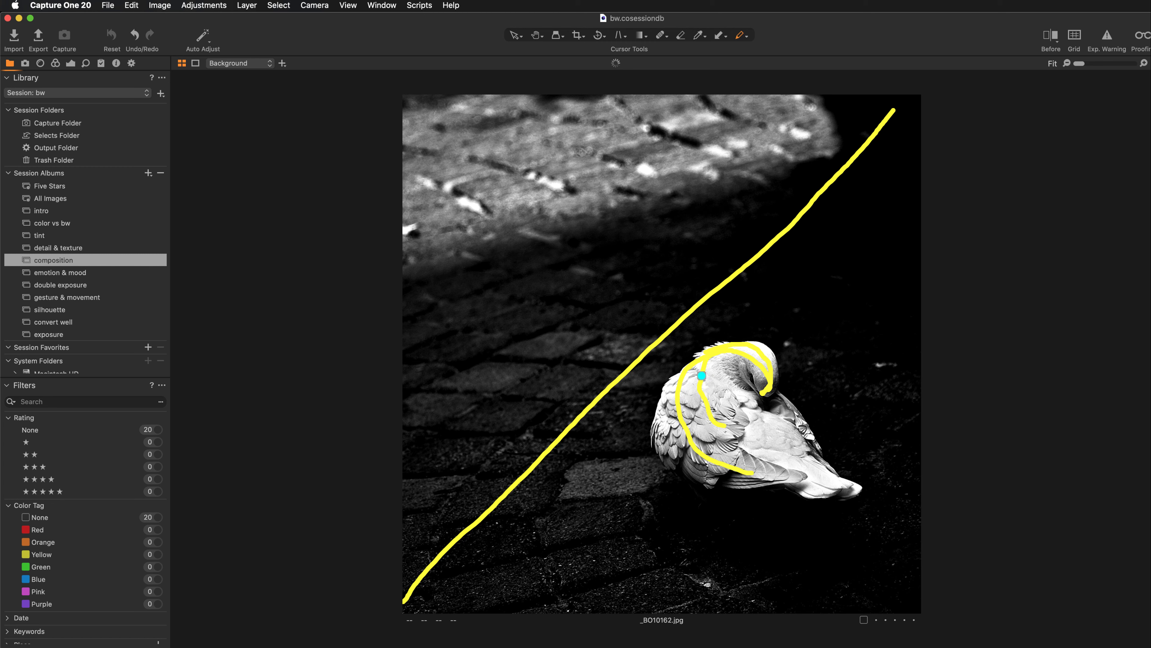
# Annotate the bird photo with curves following its left flank and repeating outward across the cobblestones
pyautogui.moveTo(674, 380)
pyautogui.mouseDown()
pyautogui.moveTo(669, 437)
pyautogui.moveTo(725, 484)
pyautogui.mouseUp()
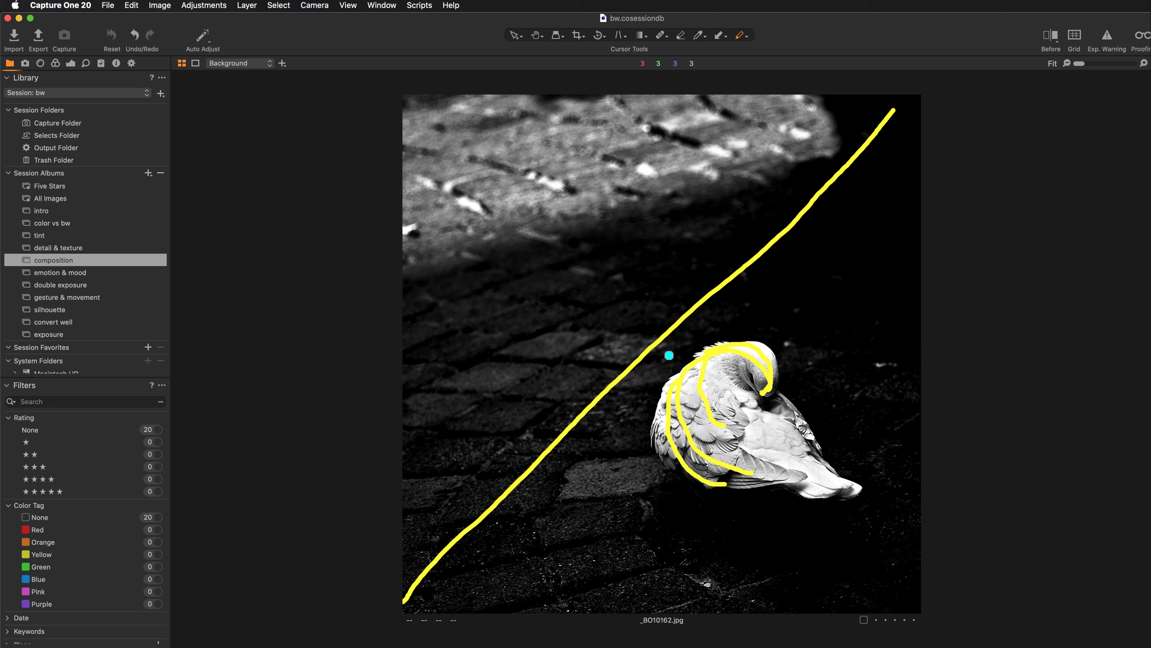
pyautogui.moveTo(651, 368)
pyautogui.mouseDown()
pyautogui.moveTo(619, 432)
pyautogui.moveTo(719, 577)
pyautogui.mouseUp()
pyautogui.moveTo(635, 349)
pyautogui.mouseDown()
pyautogui.moveTo(571, 393)
pyautogui.moveTo(522, 571)
pyautogui.moveTo(540, 603)
pyautogui.mouseUp()
pyautogui.moveTo(617, 304)
pyautogui.mouseDown()
pyautogui.moveTo(490, 375)
pyautogui.moveTo(433, 439)
pyautogui.mouseUp()
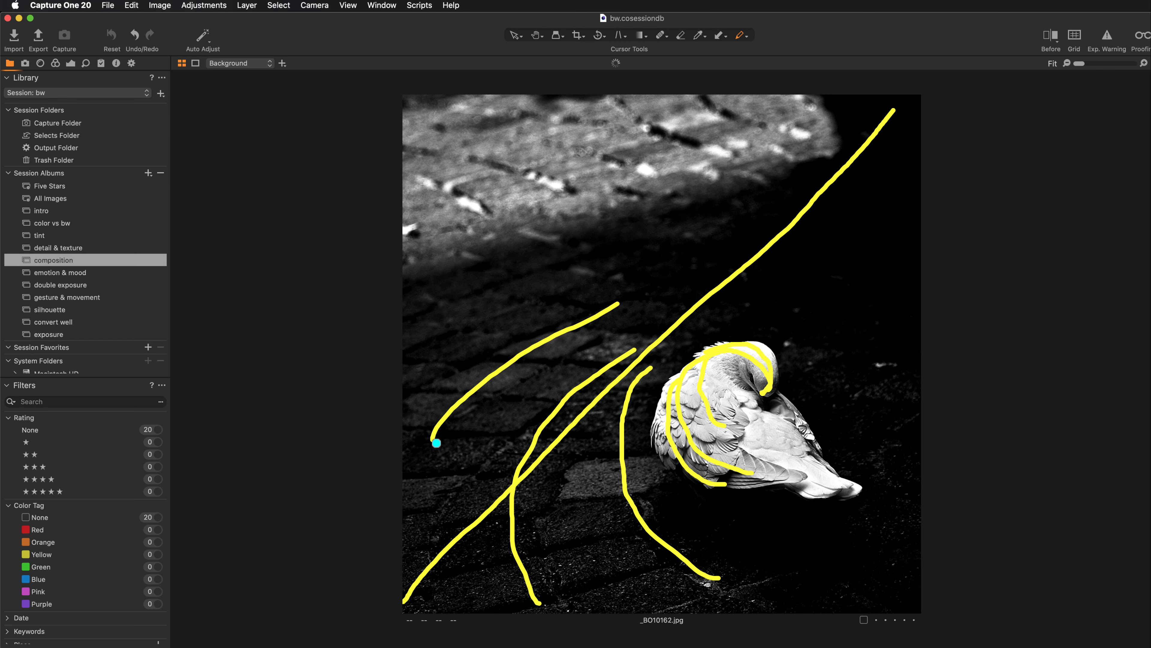
pyautogui.press('w')
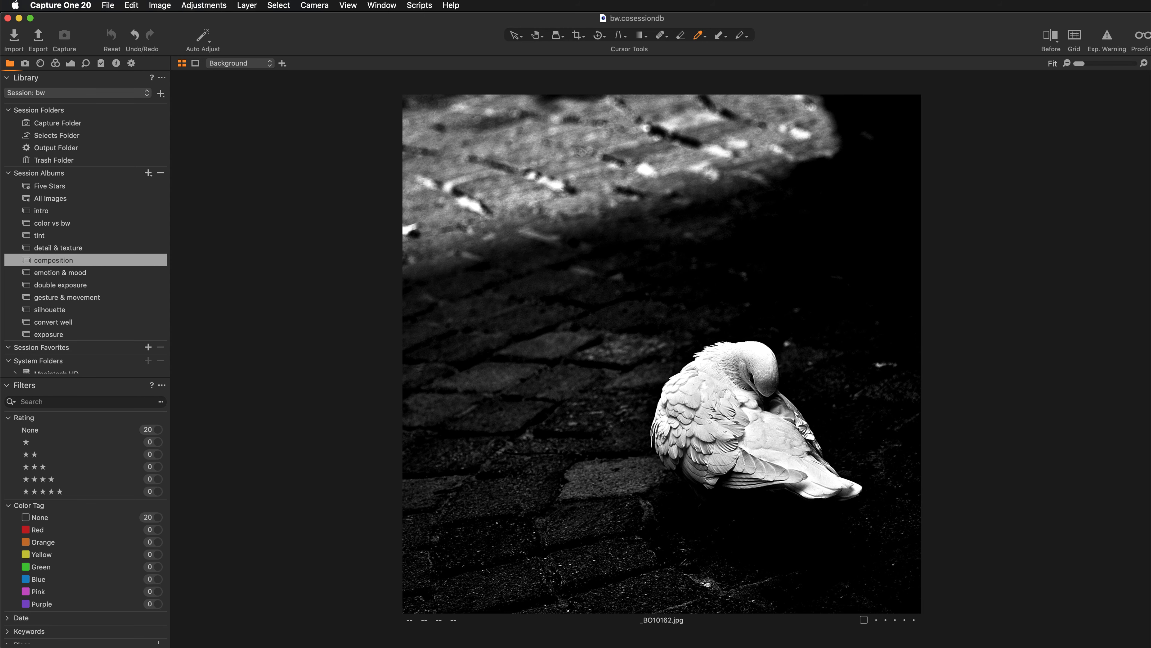
# Open the clasped-hands photo, trace the finger curves and annotate the near-circular shape formed around both hands
pyautogui.press('Right')
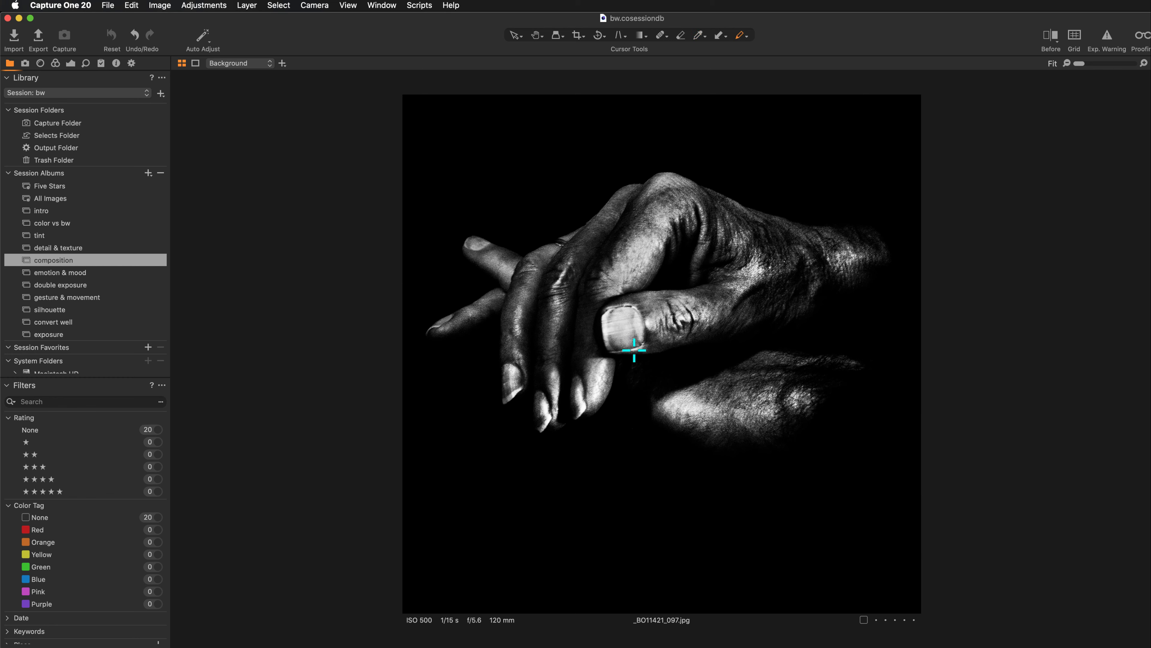
pyautogui.moveTo(701, 209)
pyautogui.mouseDown()
pyautogui.moveTo(647, 223)
pyautogui.moveTo(613, 284)
pyautogui.moveTo(593, 378)
pyautogui.mouseUp()
pyautogui.moveTo(610, 223)
pyautogui.mouseDown()
pyautogui.moveTo(561, 322)
pyautogui.moveTo(558, 377)
pyautogui.moveTo(522, 367)
pyautogui.mouseUp()
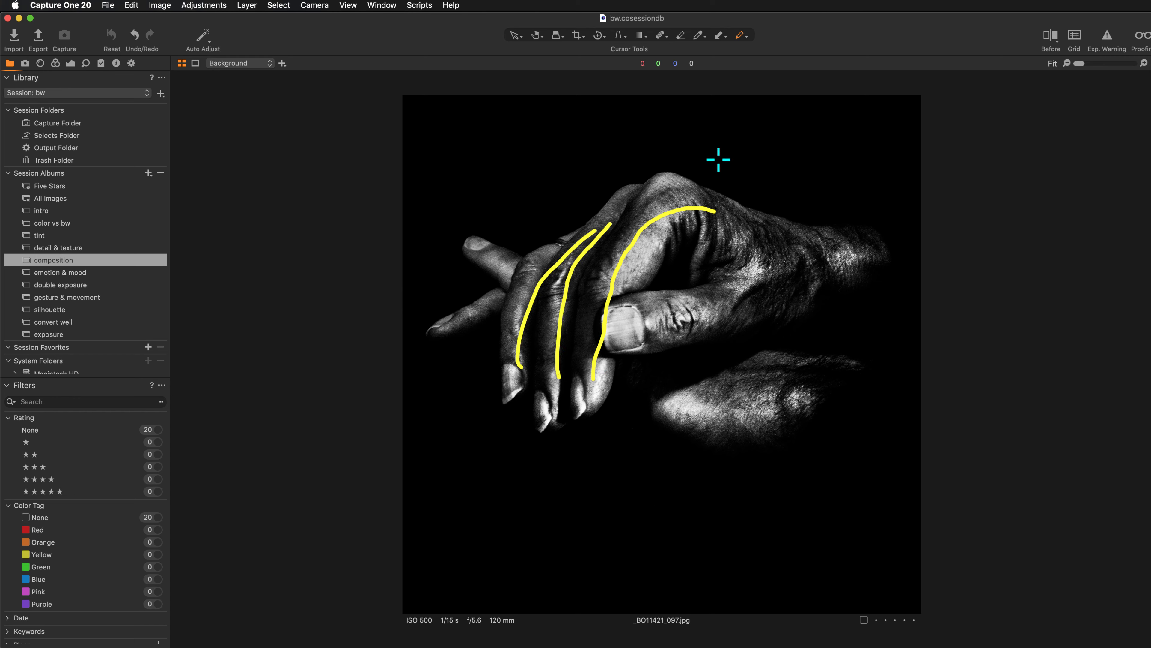
pyautogui.moveTo(725, 163)
pyautogui.mouseDown()
pyautogui.moveTo(801, 226)
pyautogui.moveTo(849, 356)
pyautogui.moveTo(816, 445)
pyautogui.mouseUp()
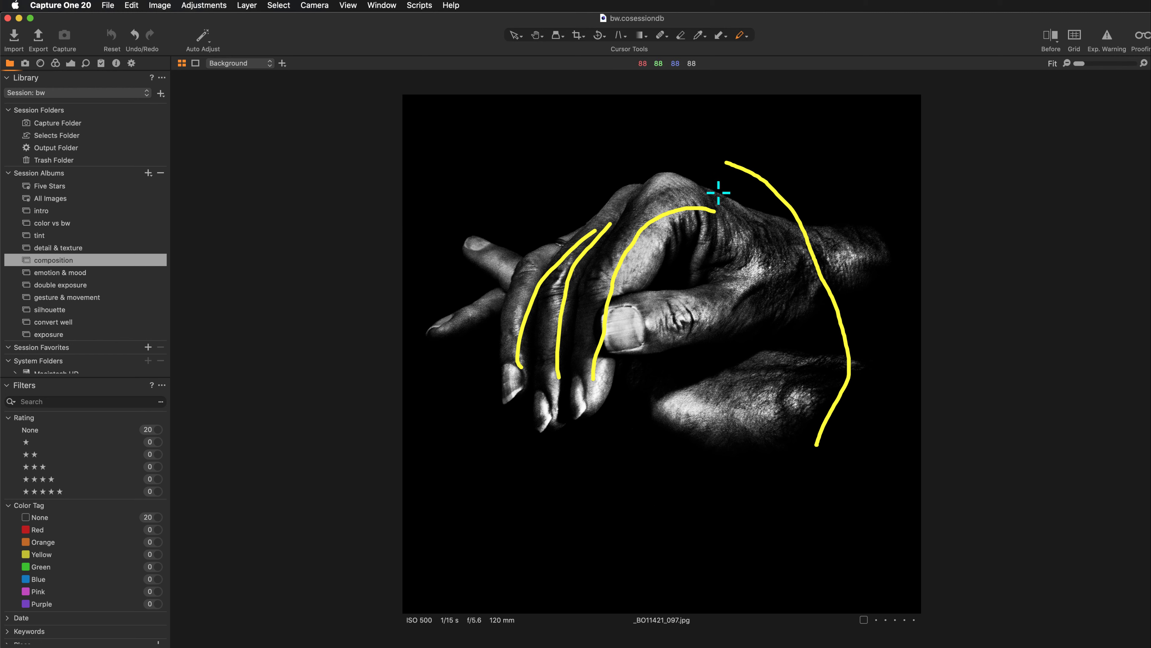
pyautogui.moveTo(687, 171); pyautogui.dragTo(514, 302)
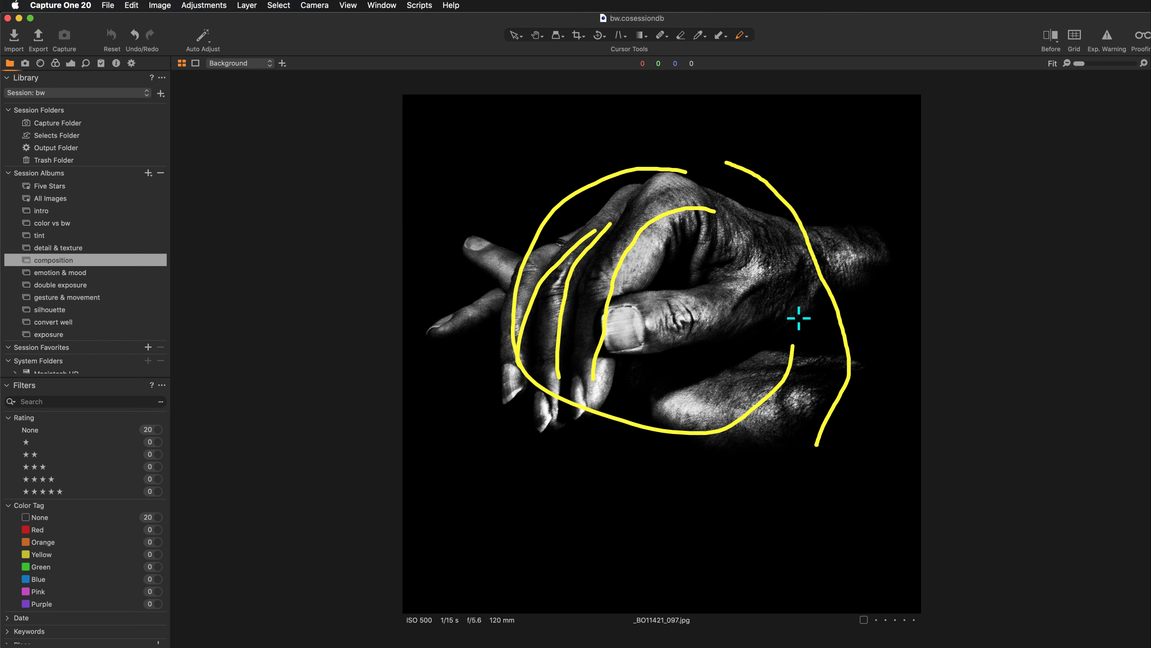
pyautogui.press('w')
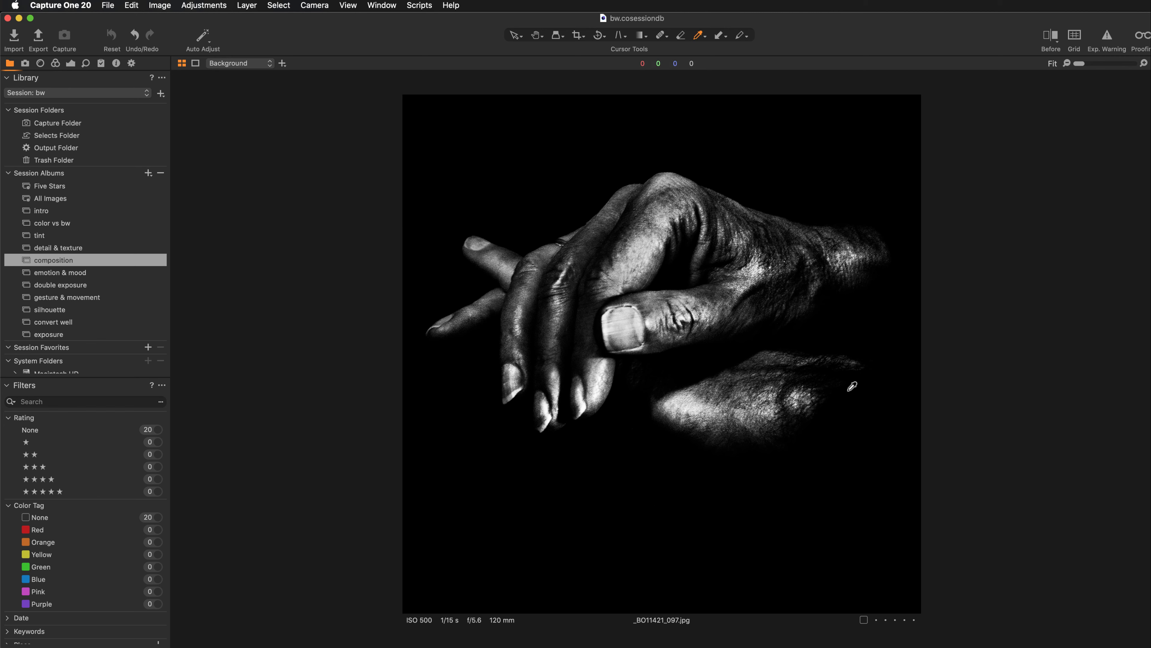
# Open the hand-and-branches photo and annotate the diagonal of the branch and the cupped curve under the hands
pyautogui.press('Right')
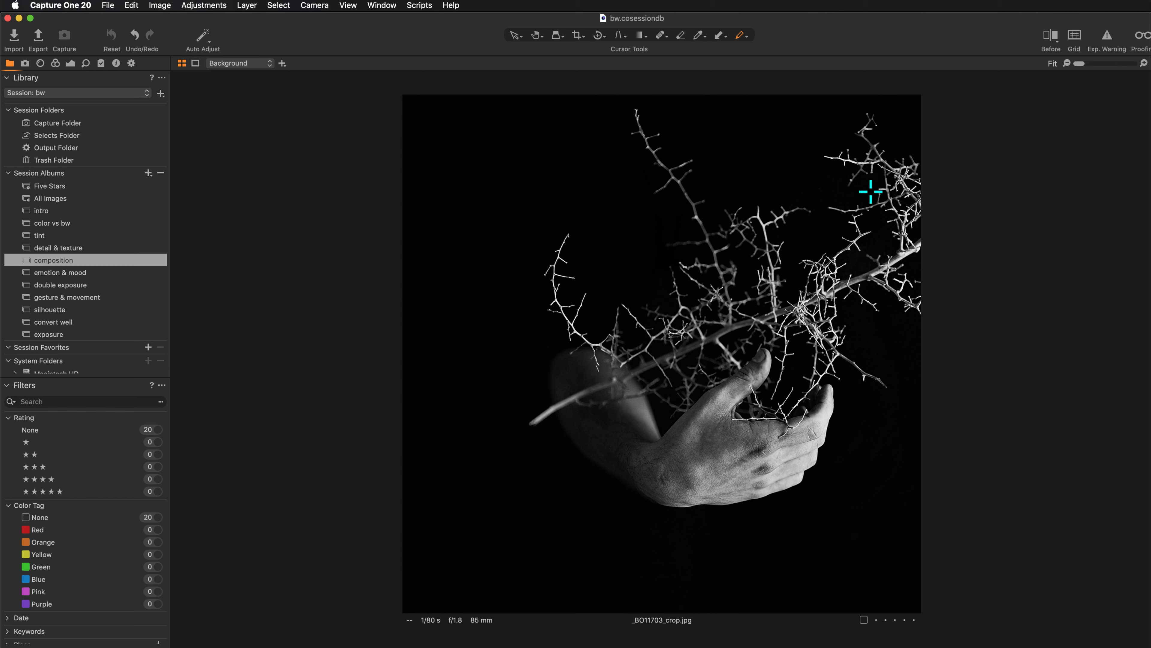
pyautogui.moveTo(855, 176); pyautogui.dragTo(424, 569)
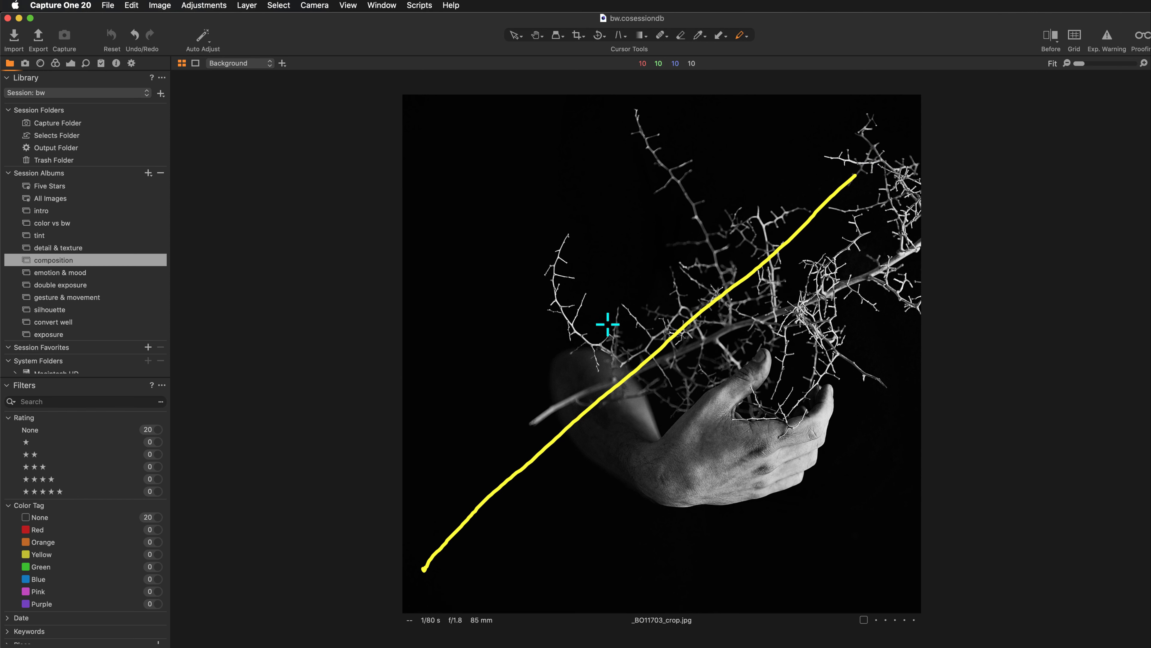
pyautogui.moveTo(531, 267)
pyautogui.mouseDown()
pyautogui.moveTo(530, 340)
pyautogui.moveTo(557, 402)
pyautogui.moveTo(581, 442)
pyautogui.moveTo(628, 473)
pyautogui.moveTo(747, 476)
pyautogui.moveTo(815, 421)
pyautogui.moveTo(820, 388)
pyautogui.mouseUp()
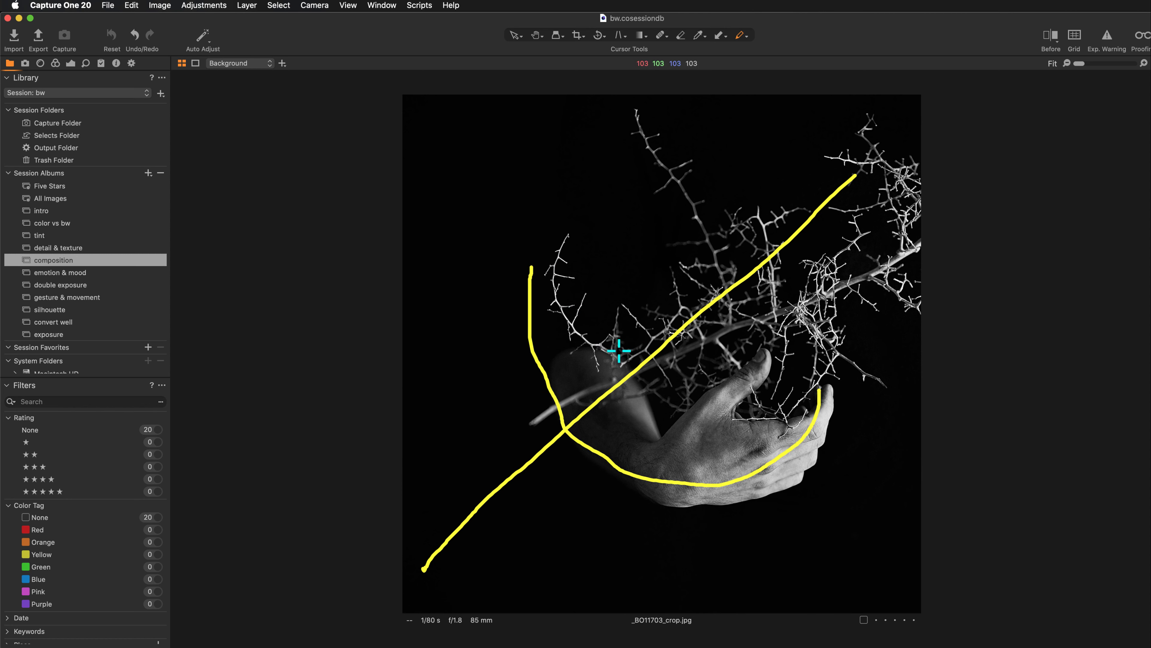
pyautogui.press('w')
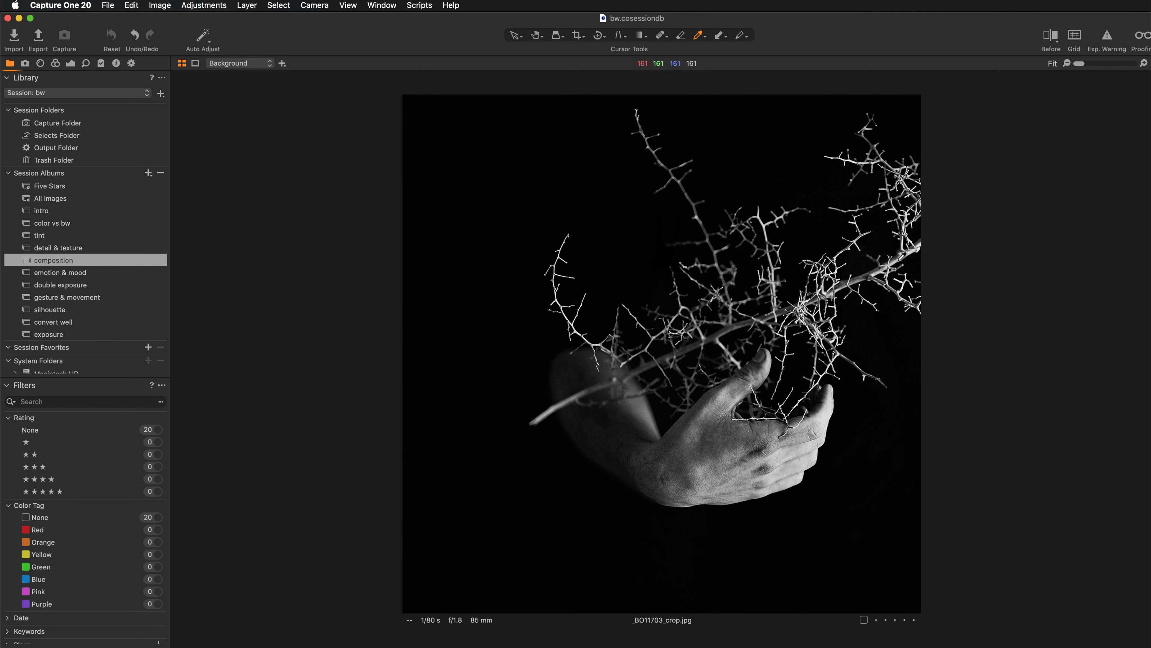
# Open the high-contrast portrait _BO11874.jpg and check a line drawn below the eyes against the temporarily shown grid overlay
pyautogui.press('Right')
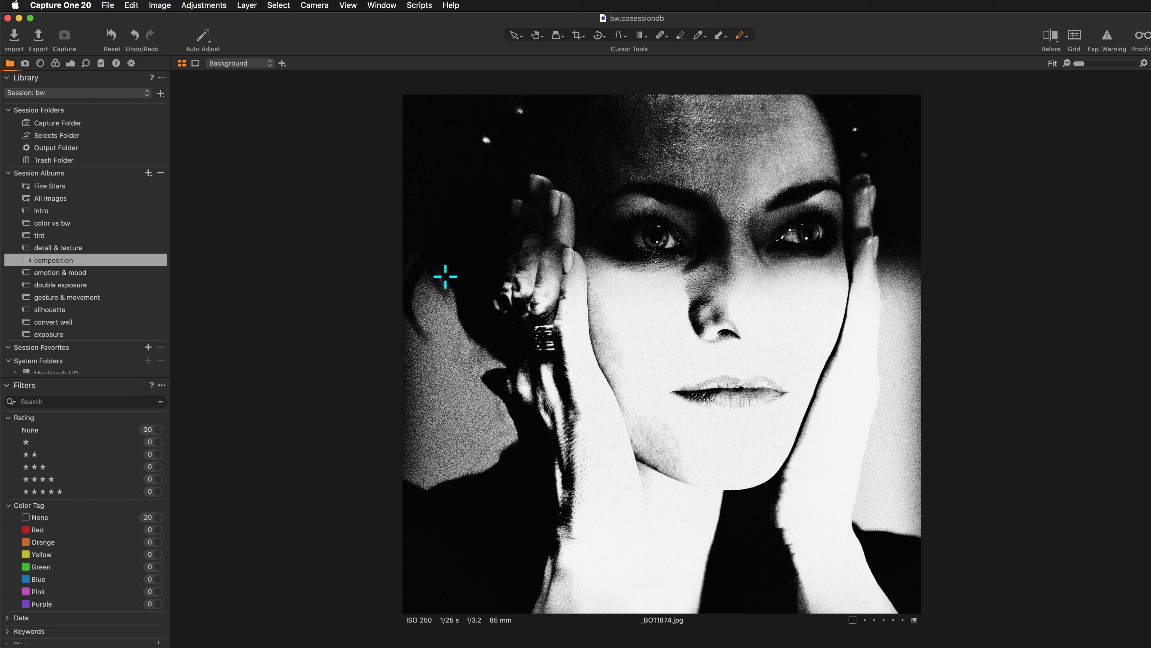
pyautogui.moveTo(444, 268); pyautogui.dragTo(935, 262)
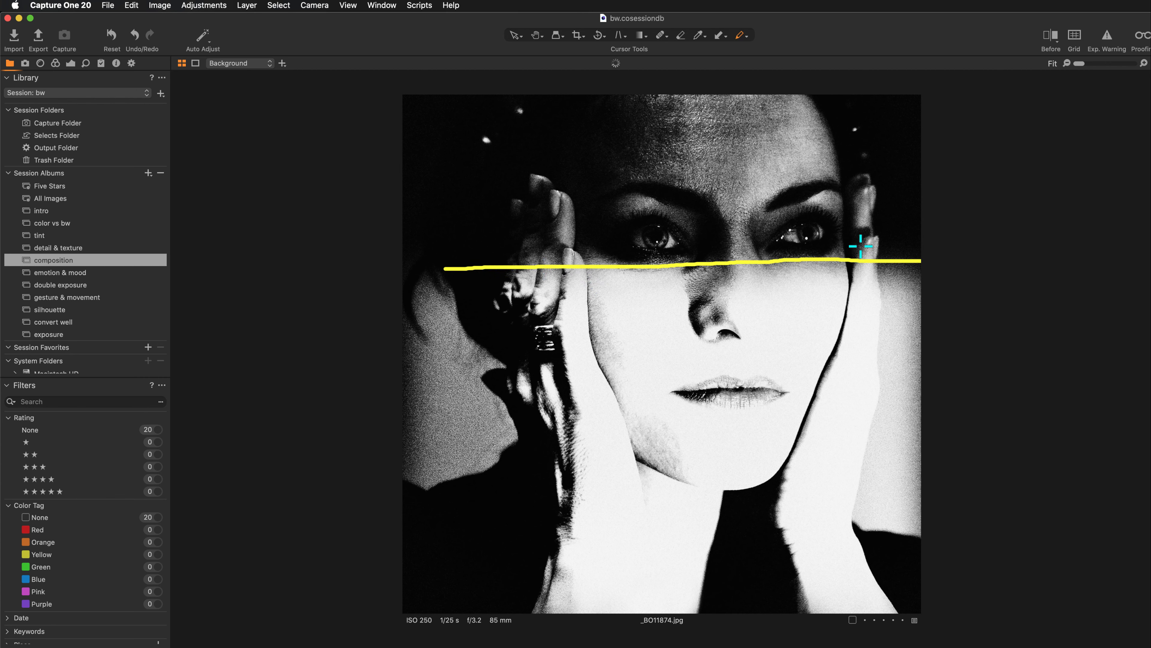
pyautogui.click(41, 64)
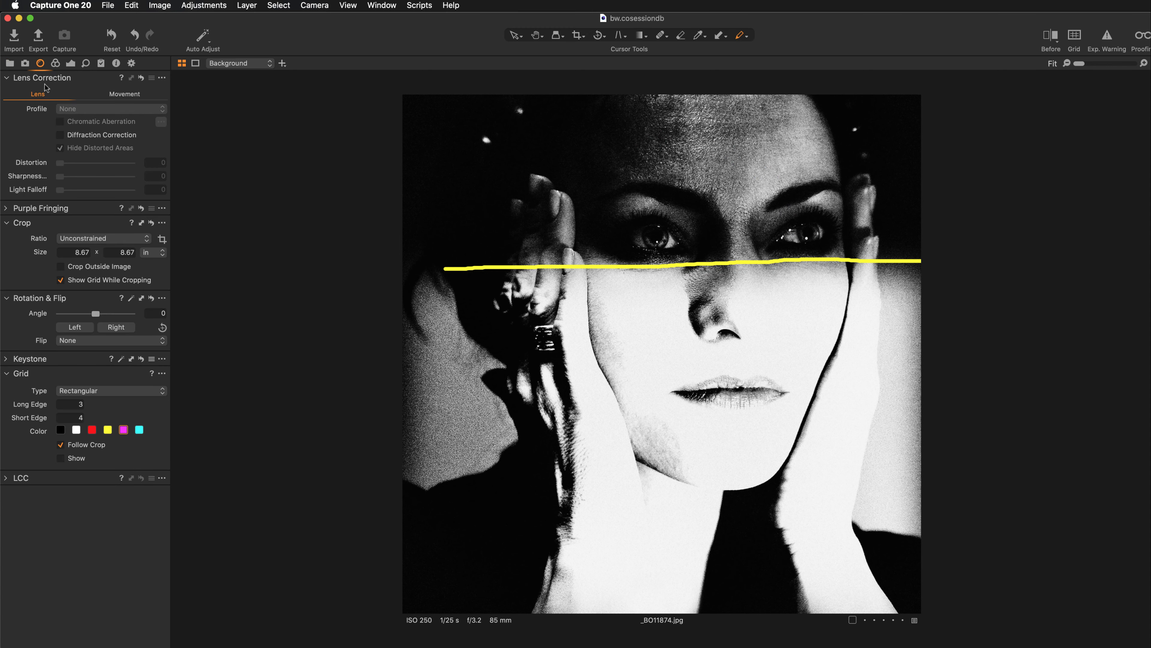
pyautogui.click(61, 459)
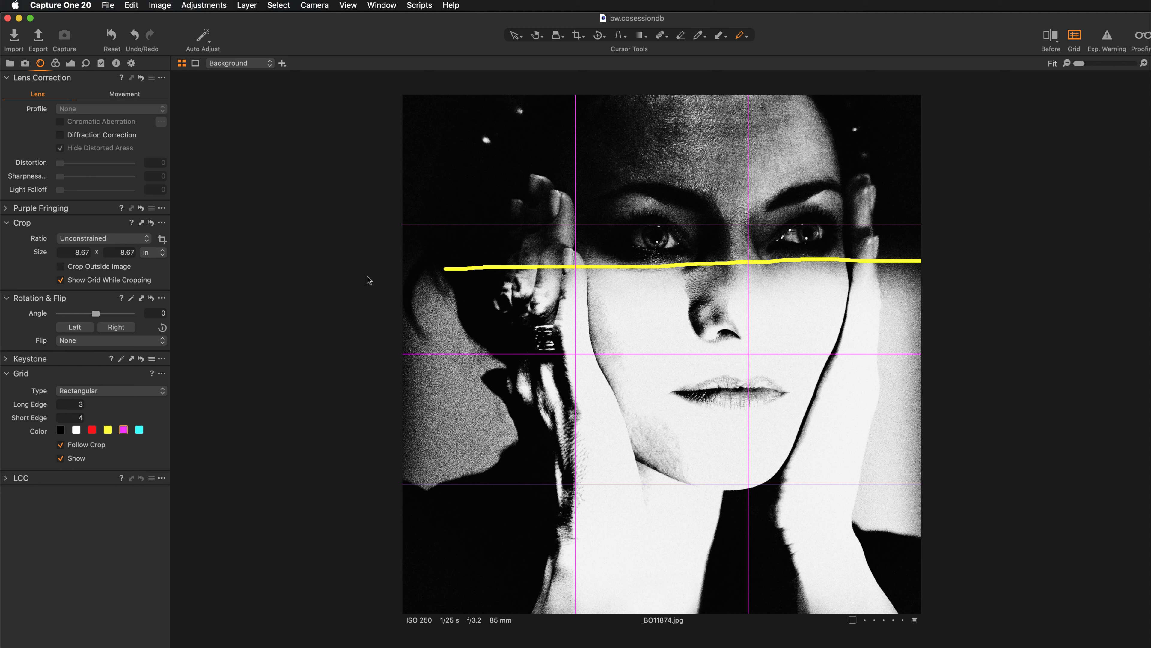
pyautogui.press('super+z')
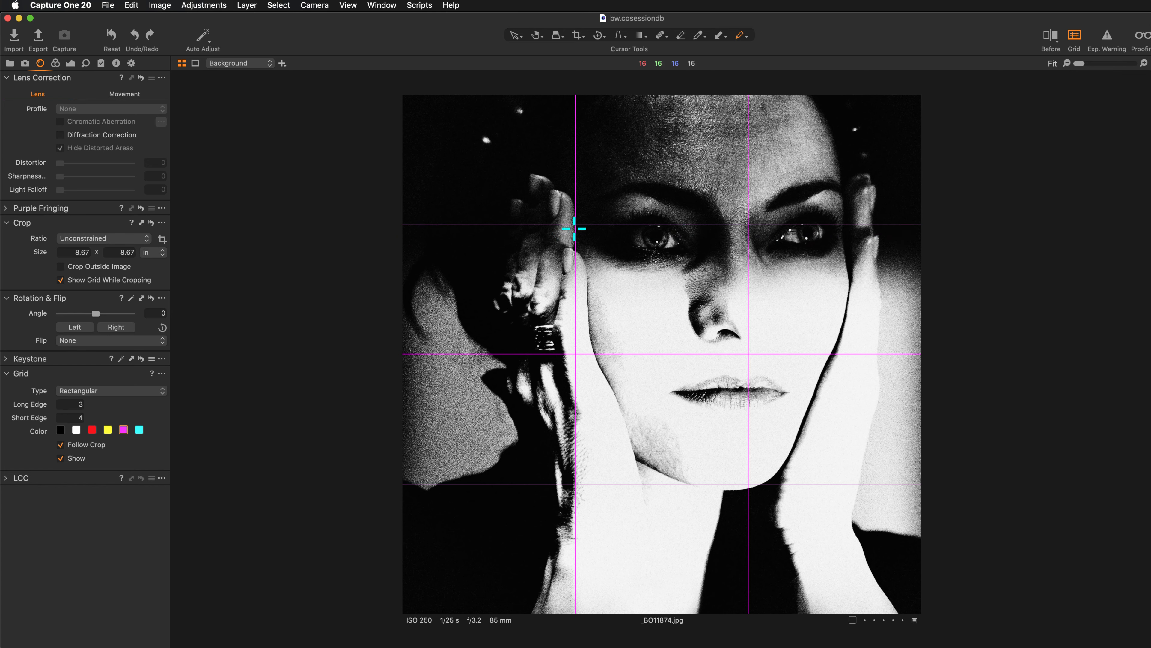
pyautogui.click(61, 459)
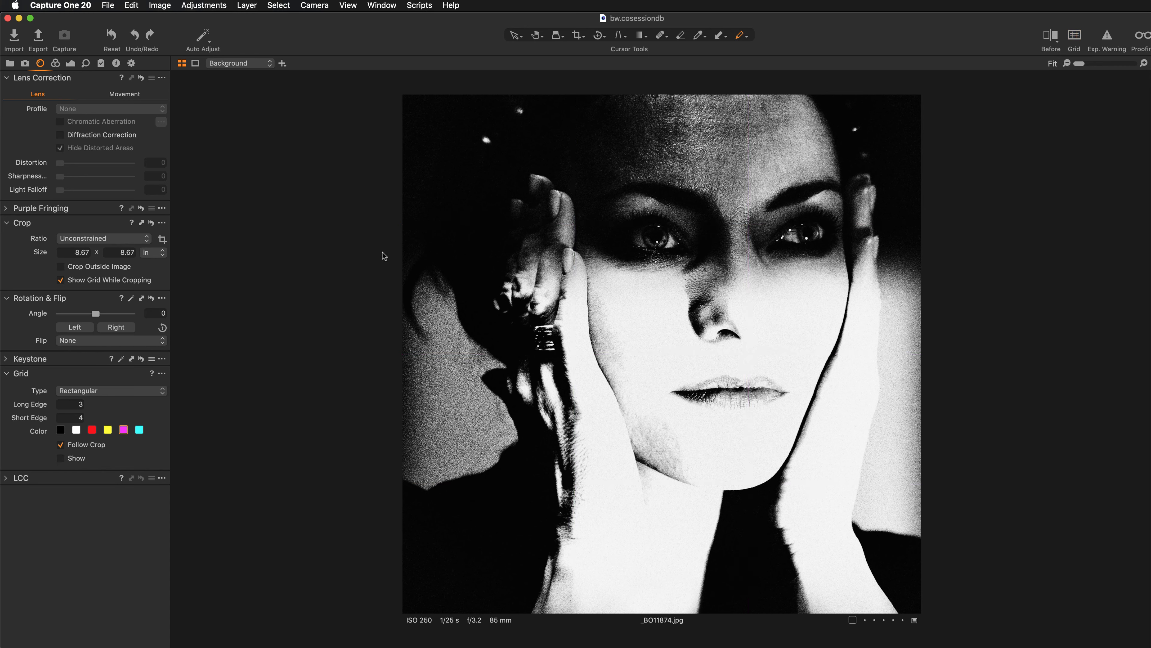
# Annotate the portrait with a horizontal line below the eyes, a V converging below the chin and short strokes over the dark clothing
pyautogui.moveTo(436, 255); pyautogui.dragTo(925, 255)
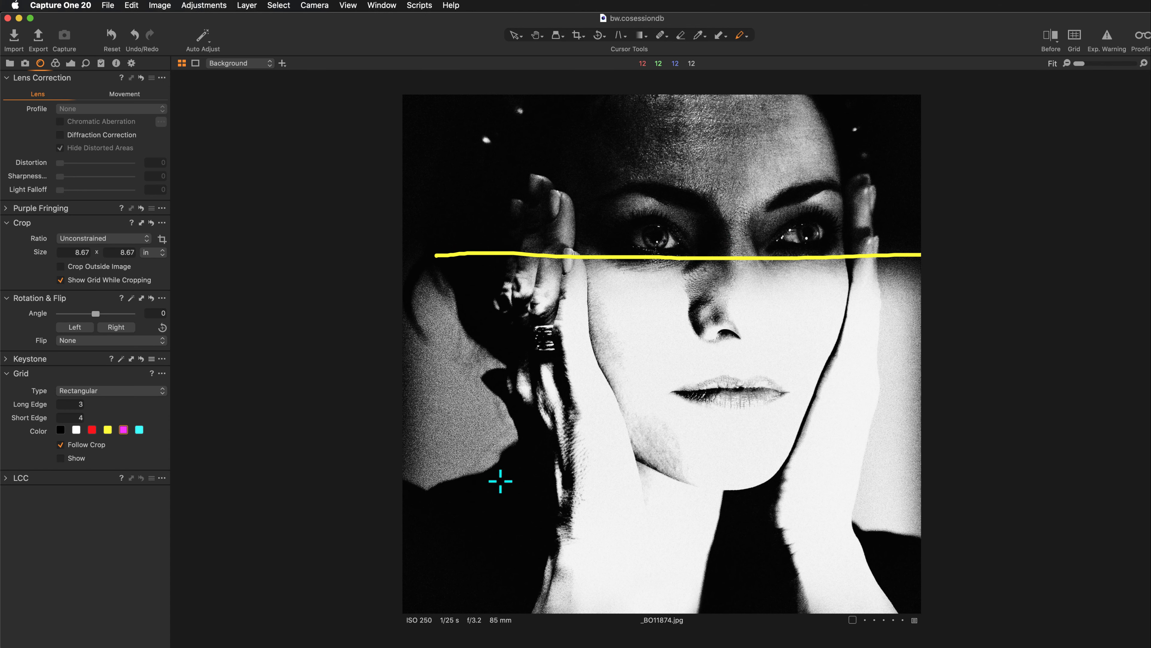
pyautogui.moveTo(550, 262); pyautogui.dragTo(721, 514)
pyautogui.moveTo(839, 285); pyautogui.dragTo(701, 527)
pyautogui.moveTo(408, 536)
pyautogui.mouseDown()
pyautogui.moveTo(437, 530)
pyautogui.moveTo(488, 489)
pyautogui.mouseUp()
pyautogui.moveTo(505, 481); pyautogui.dragTo(502, 545)
pyautogui.moveTo(742, 535); pyautogui.dragTo(758, 588)
pyautogui.moveTo(879, 530); pyautogui.dragTo(911, 569)
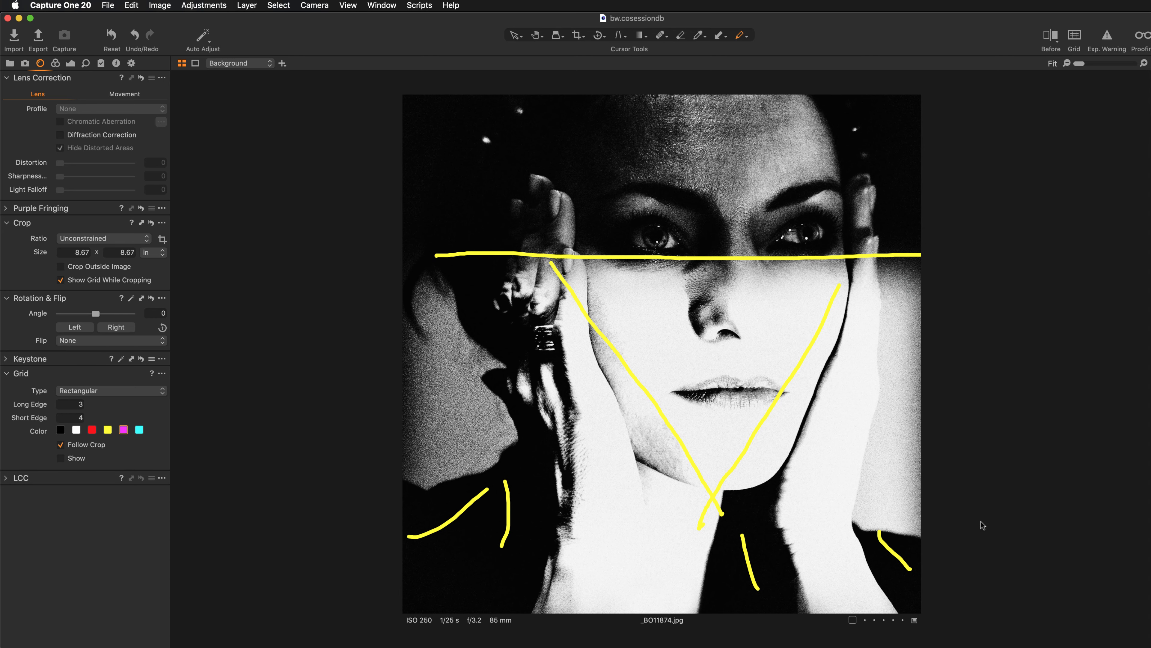
pyautogui.press('w')
# Move on to _BO12805.jpg and trace the curve of the bent back up and around the face, ending at the eye
pyautogui.press('Right')
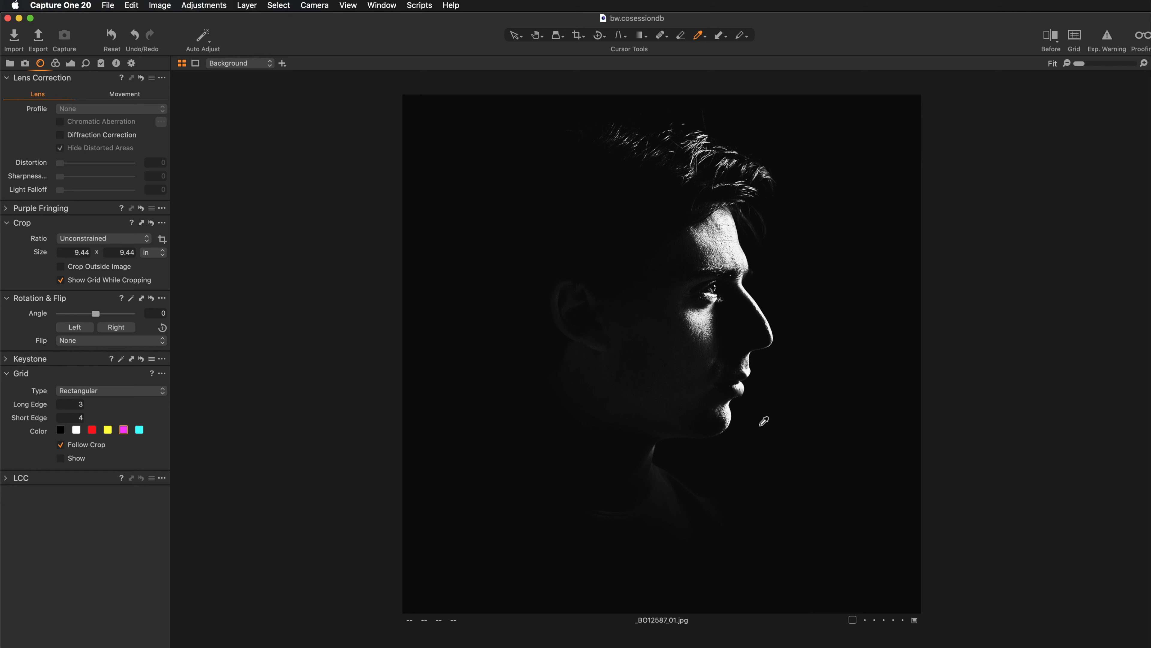
pyautogui.press('Right')
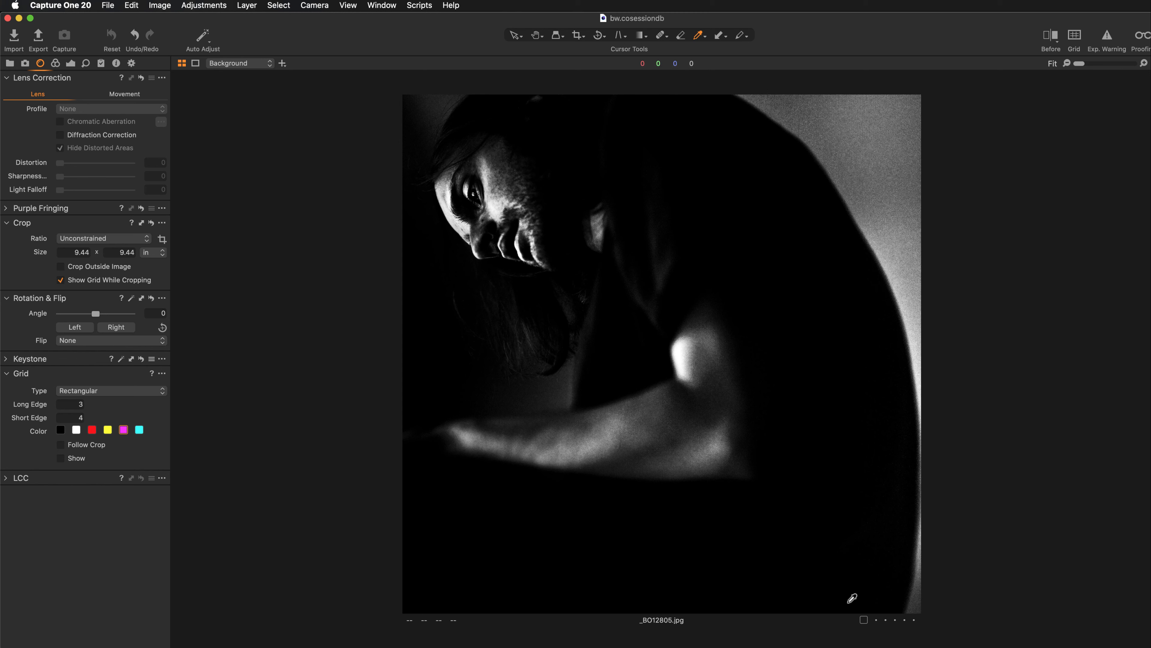
pyautogui.click(866, 567)
pyautogui.moveTo(872, 606)
pyautogui.mouseDown()
pyautogui.moveTo(907, 509)
pyautogui.moveTo(902, 413)
pyautogui.moveTo(826, 226)
pyautogui.moveTo(782, 181)
pyautogui.moveTo(711, 142)
pyautogui.moveTo(635, 120)
pyautogui.moveTo(538, 114)
pyautogui.moveTo(496, 118)
pyautogui.moveTo(451, 150)
pyautogui.moveTo(439, 186)
pyautogui.moveTo(440, 231)
pyautogui.moveTo(483, 260)
pyautogui.moveTo(544, 249)
pyautogui.moveTo(544, 191)
pyautogui.moveTo(472, 170)
pyautogui.moveTo(474, 203)
pyautogui.mouseUp()
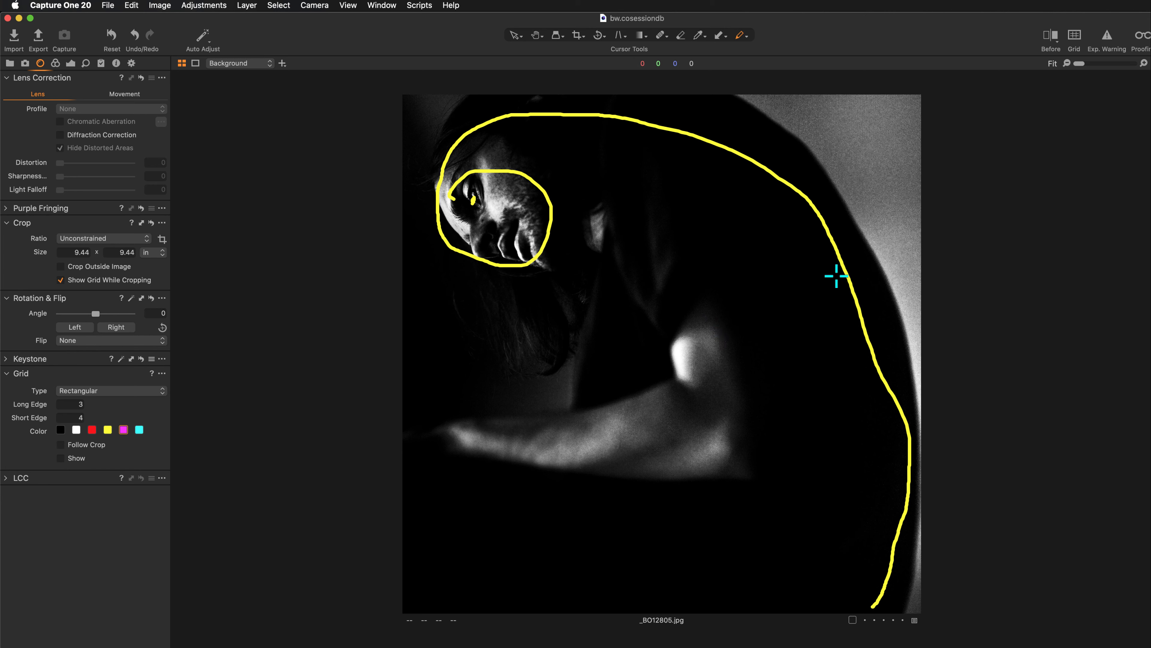
pyautogui.press('b')
# Circle the head of the bent figure and mark the visible eye with annotation strokes
pyautogui.press('o')
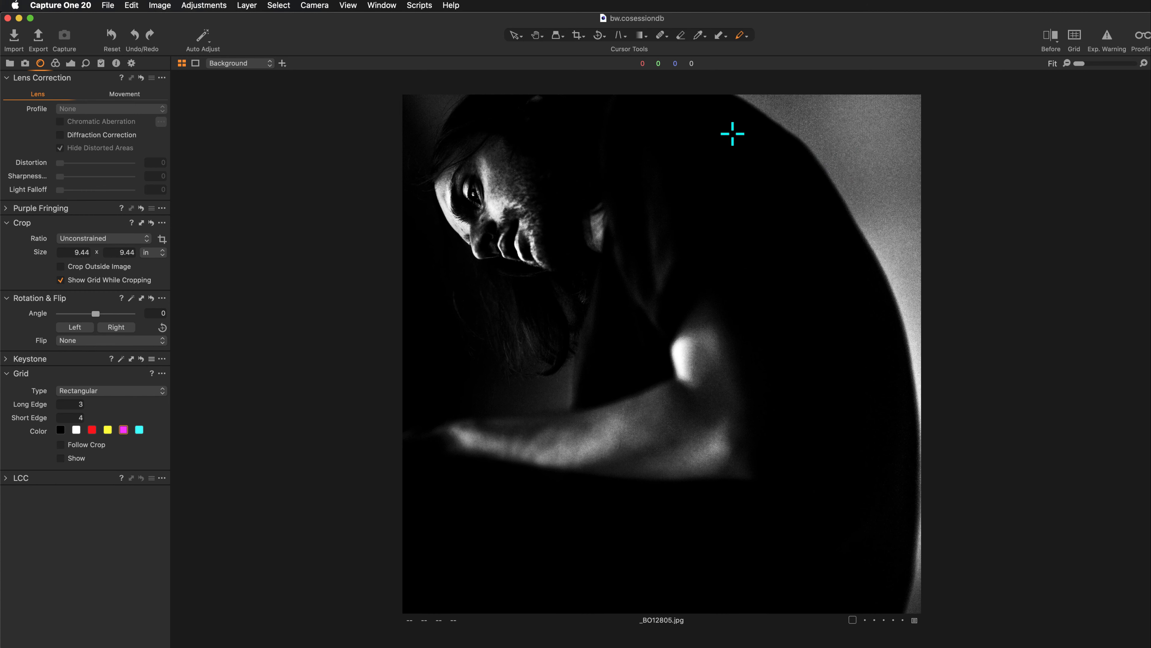
pyautogui.moveTo(512, 131)
pyautogui.mouseDown()
pyautogui.moveTo(475, 129)
pyautogui.moveTo(416, 187)
pyautogui.moveTo(461, 275)
pyautogui.moveTo(576, 295)
pyautogui.moveTo(629, 218)
pyautogui.moveTo(508, 137)
pyautogui.mouseUp()
pyautogui.moveTo(474, 183); pyautogui.dragTo(473, 206)
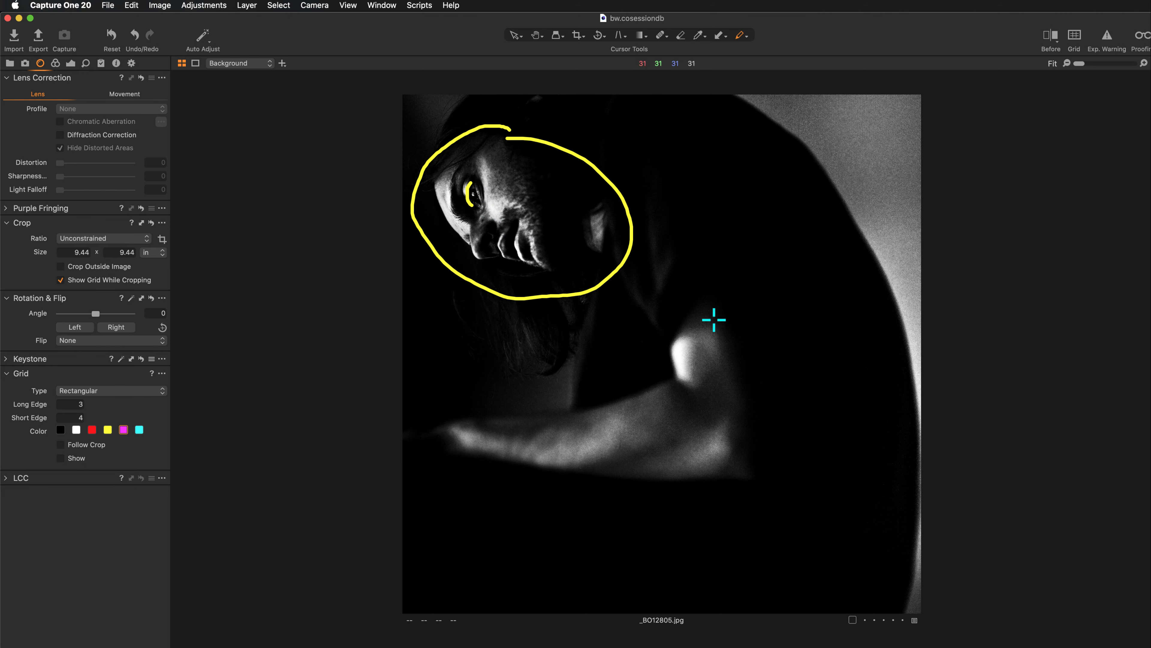
# Open the photo of hands over a face and mark small spots on the left hand's knuckles and the right hand's outer finger
pyautogui.press('Right')
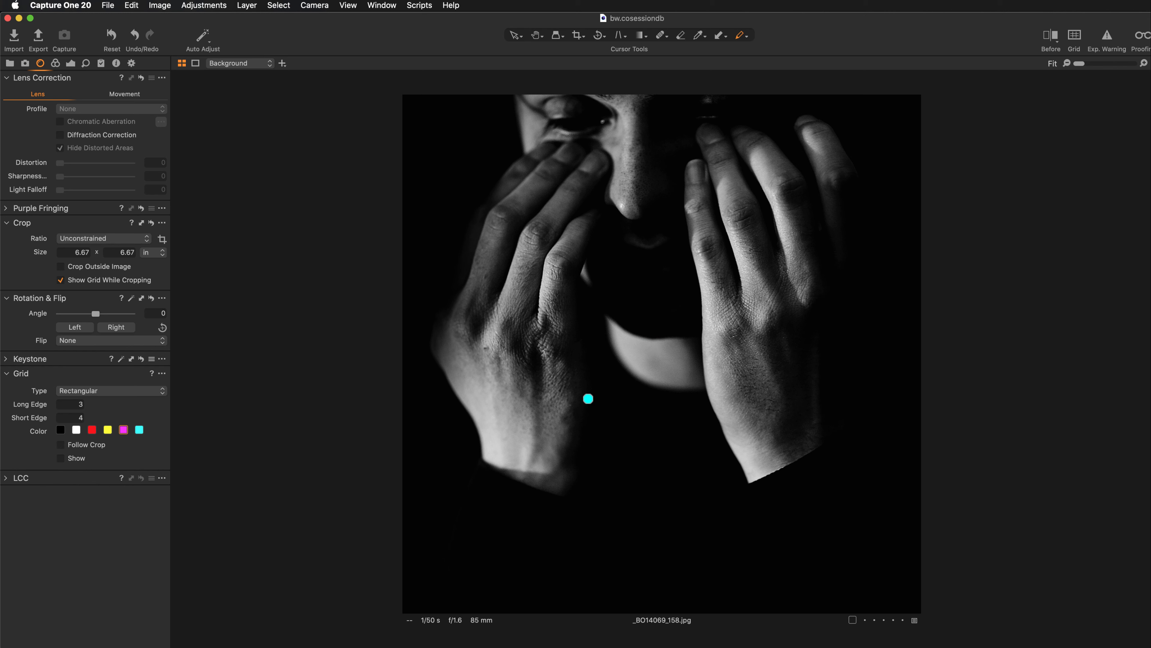
pyautogui.click(547, 301)
pyautogui.click(542, 319)
pyautogui.moveTo(553, 373); pyautogui.dragTo(550, 390)
pyautogui.moveTo(542, 397); pyautogui.dragTo(547, 399)
pyautogui.moveTo(712, 192); pyautogui.dragTo(699, 222)
pyautogui.moveTo(702, 262); pyautogui.dragTo(705, 274)
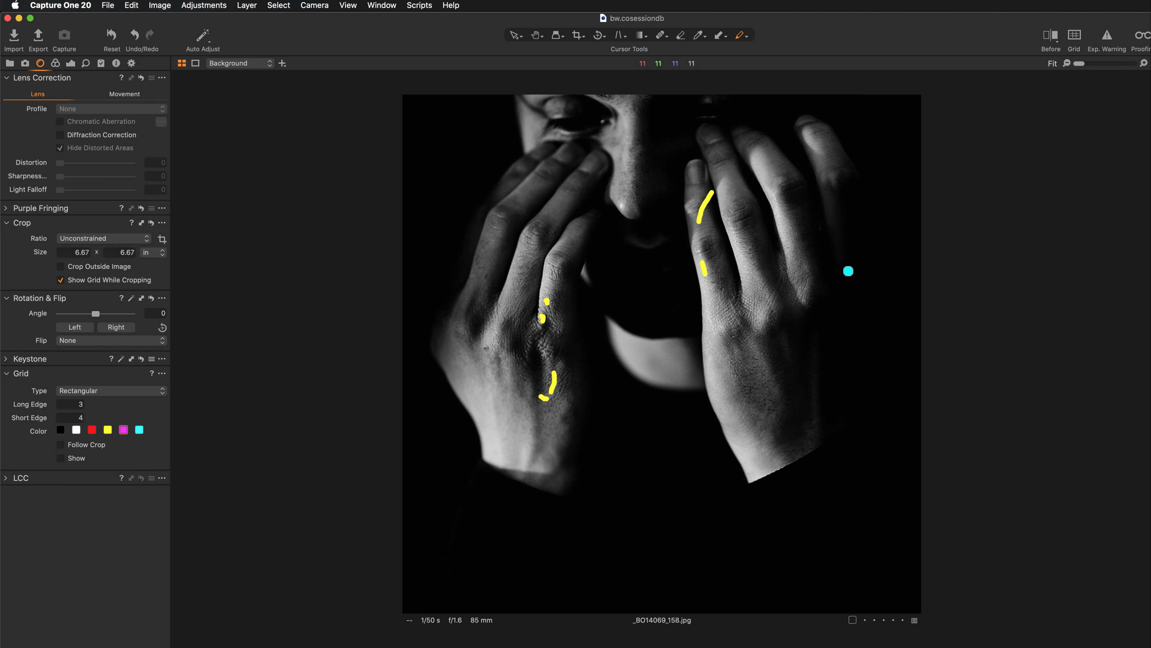
pyautogui.press('b')
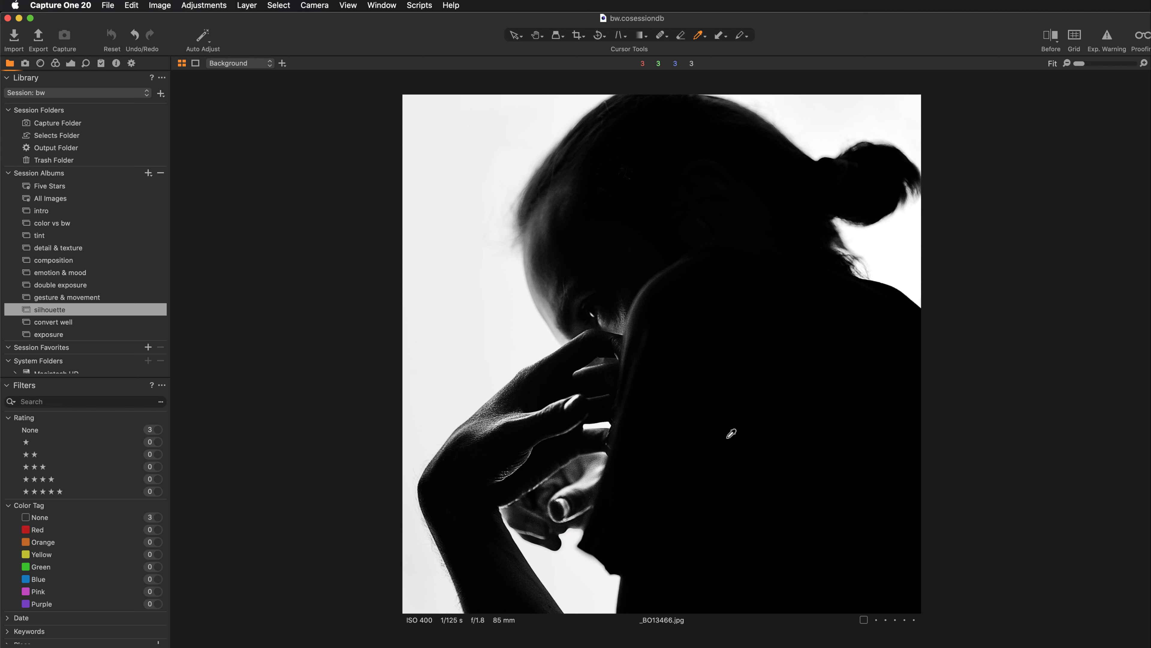
# Browse the remaining photos in the silhouette album, then open the double exposure album
pyautogui.press('Right')
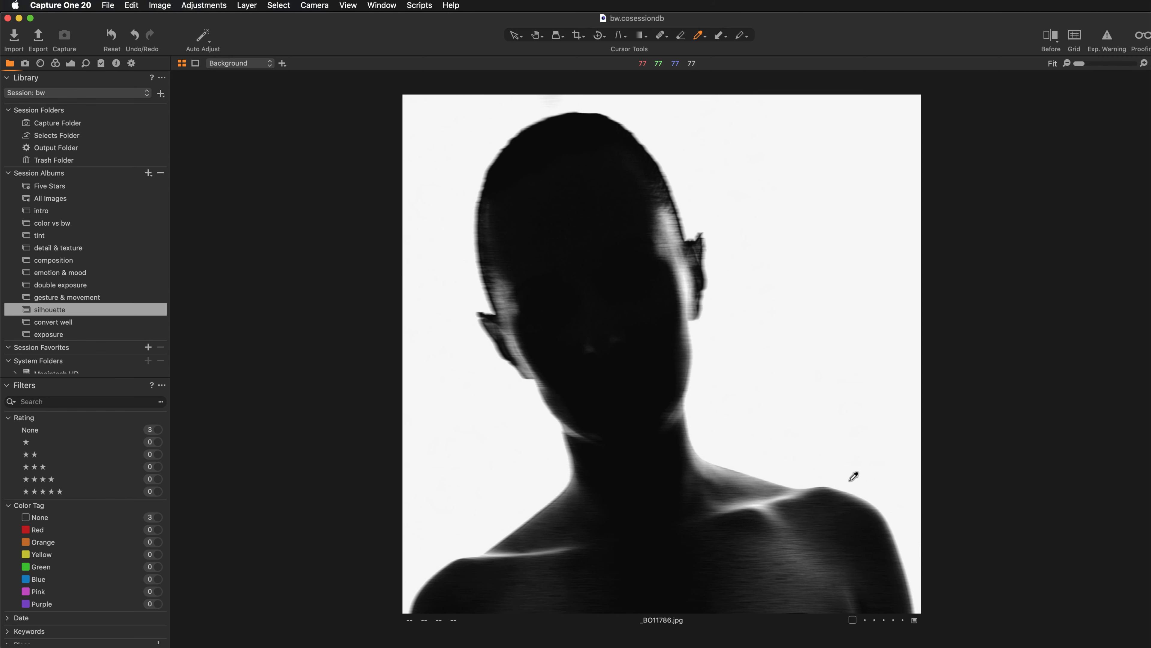
pyautogui.press('Left')
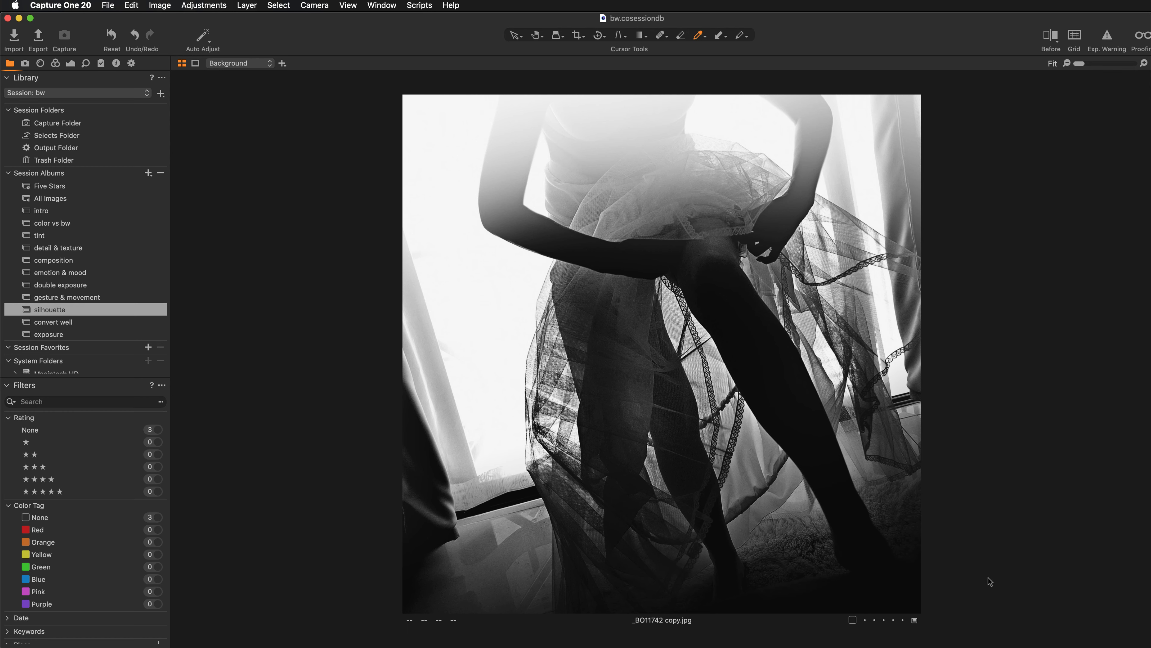
pyautogui.click(61, 284)
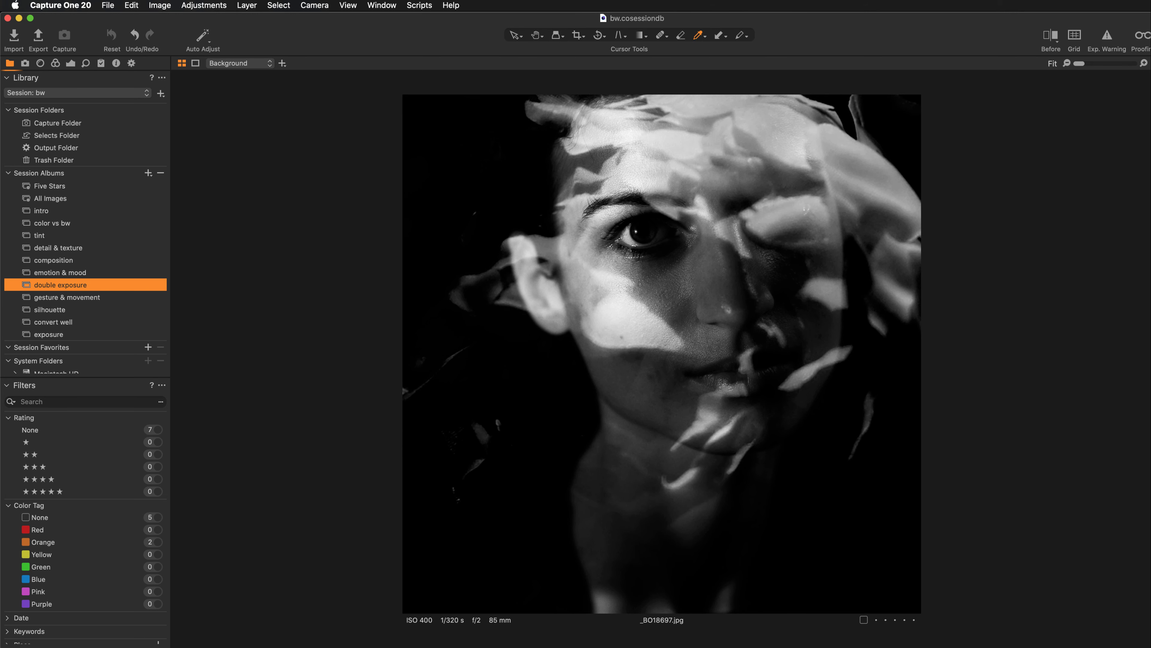
# Browse the photos in the double exposure album through to _DSC4980_A.jpg, examining how each portrait blends with its second exposure
pyautogui.press('Right')
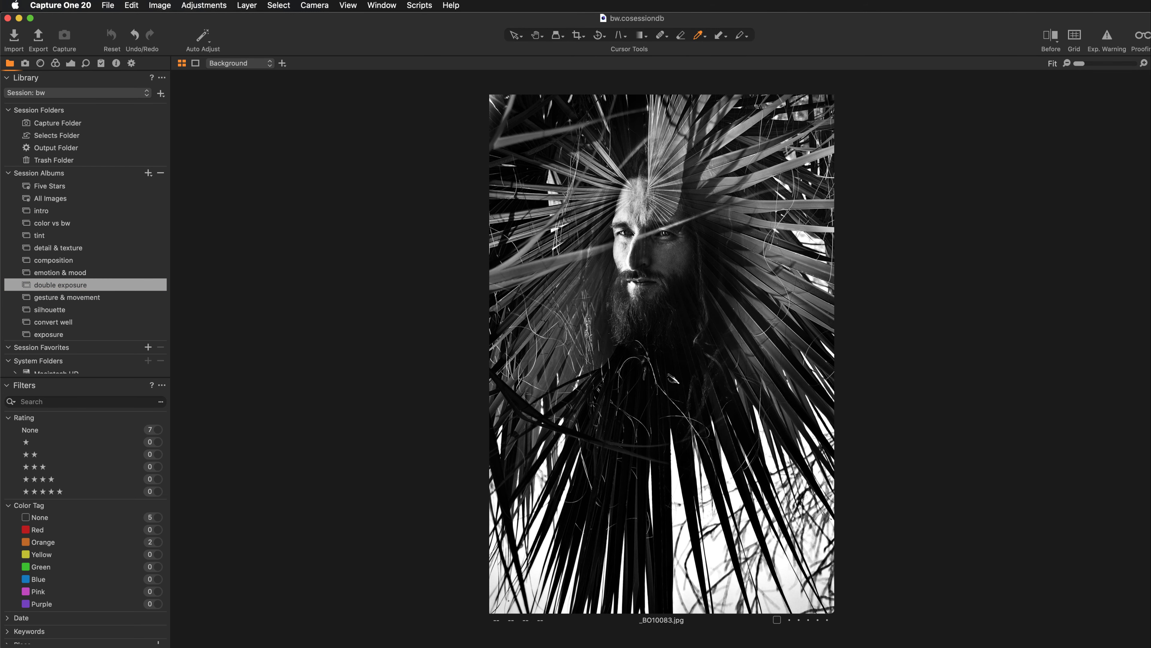
pyautogui.press('Right')
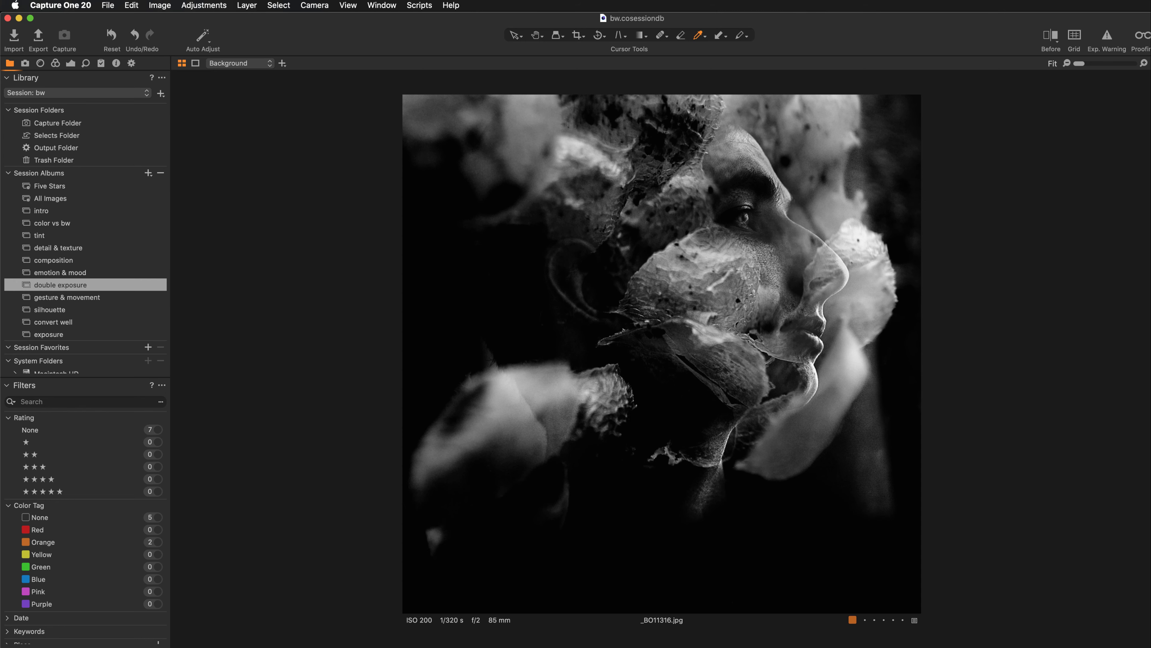
pyautogui.press('Right')
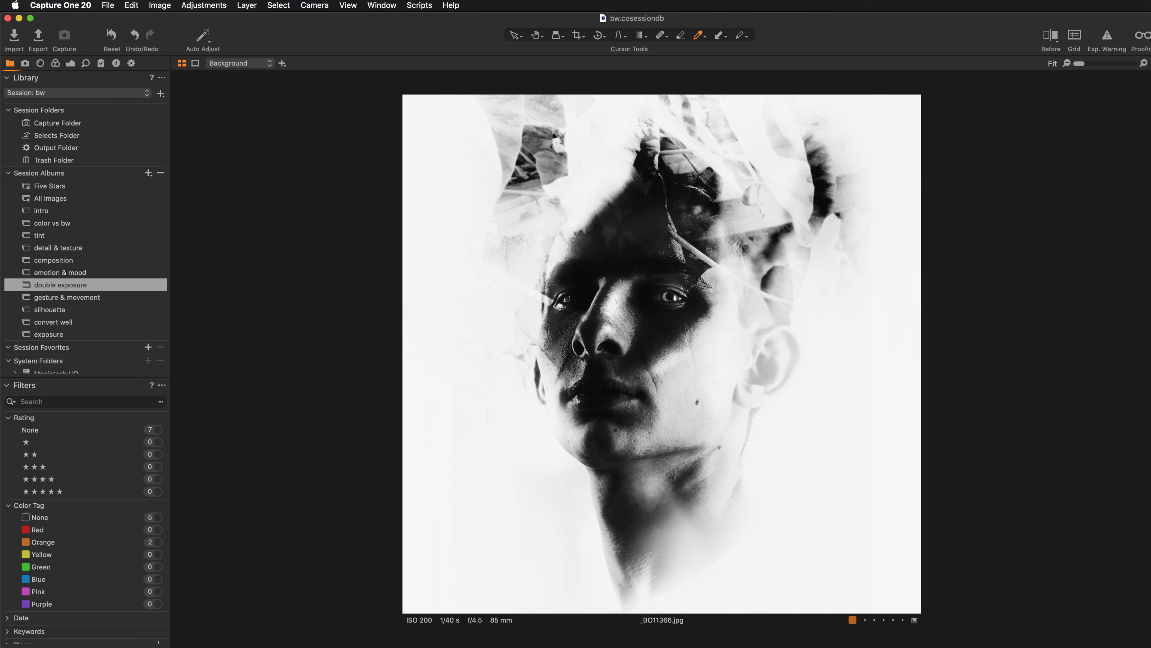
pyautogui.press('Right')
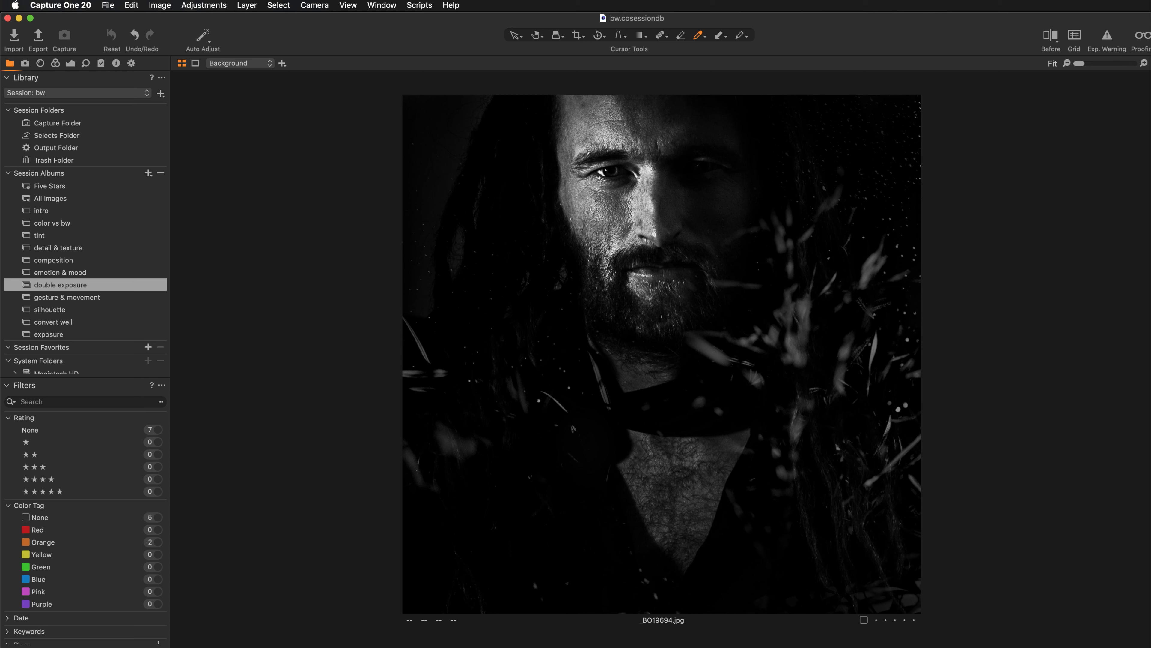
pyautogui.press('Right')
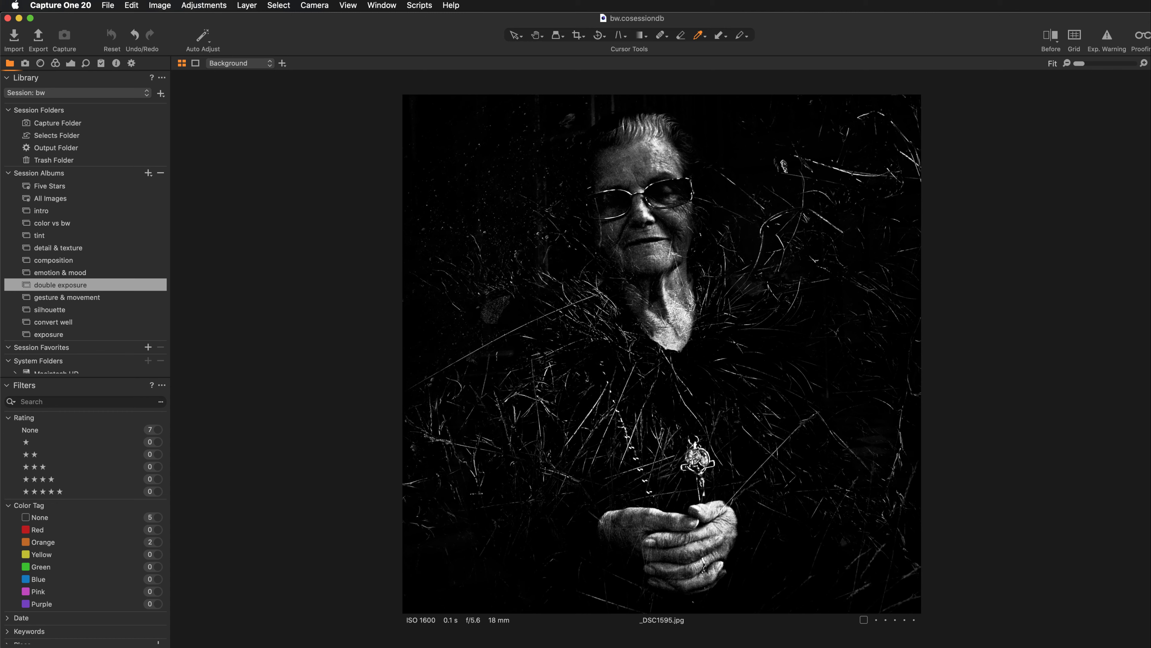
pyautogui.press('Right')
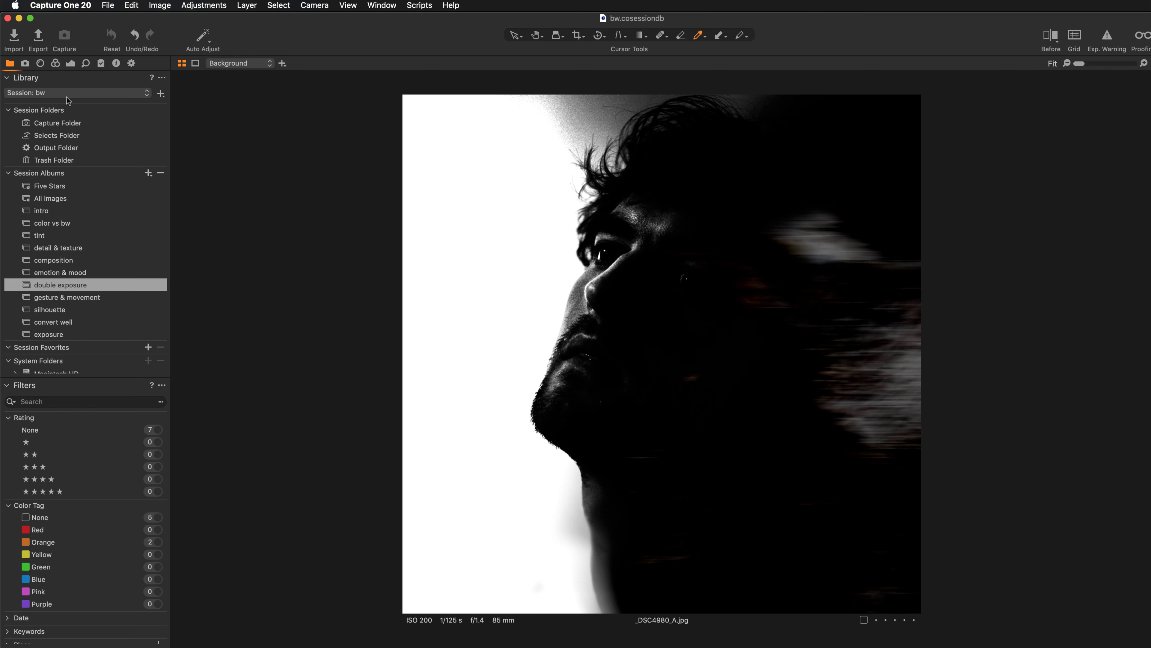
# Open the color vs bw album and display the unedited river and bridge photo, 66G_8215.NEF [1]
pyautogui.click(70, 64)
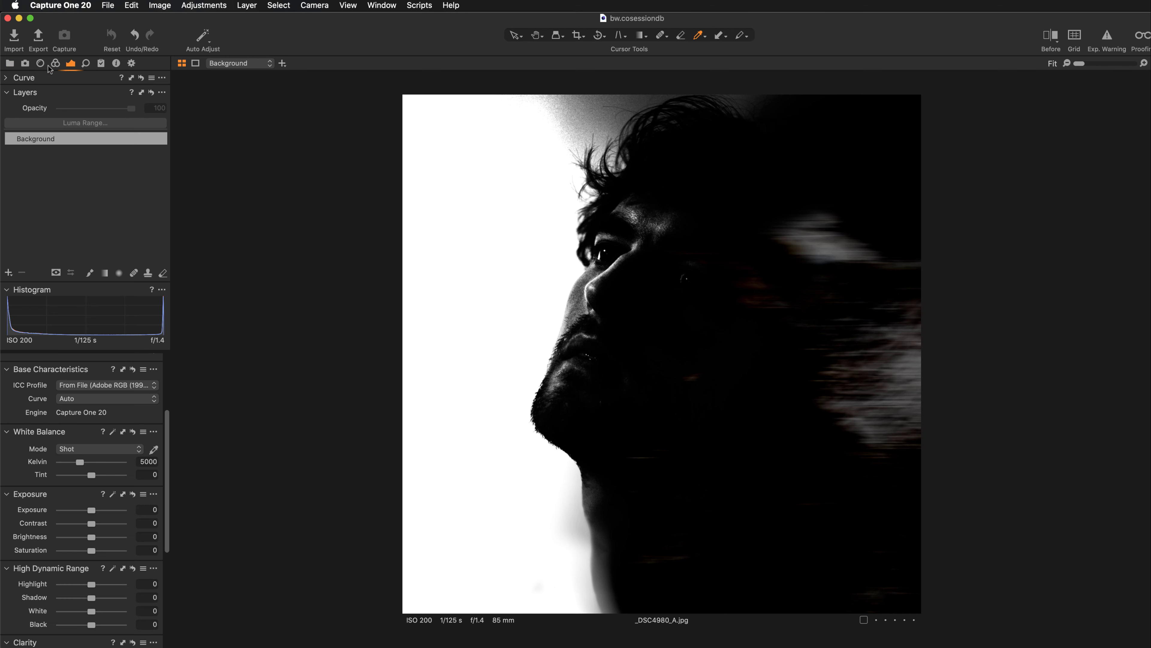
pyautogui.click(9, 65)
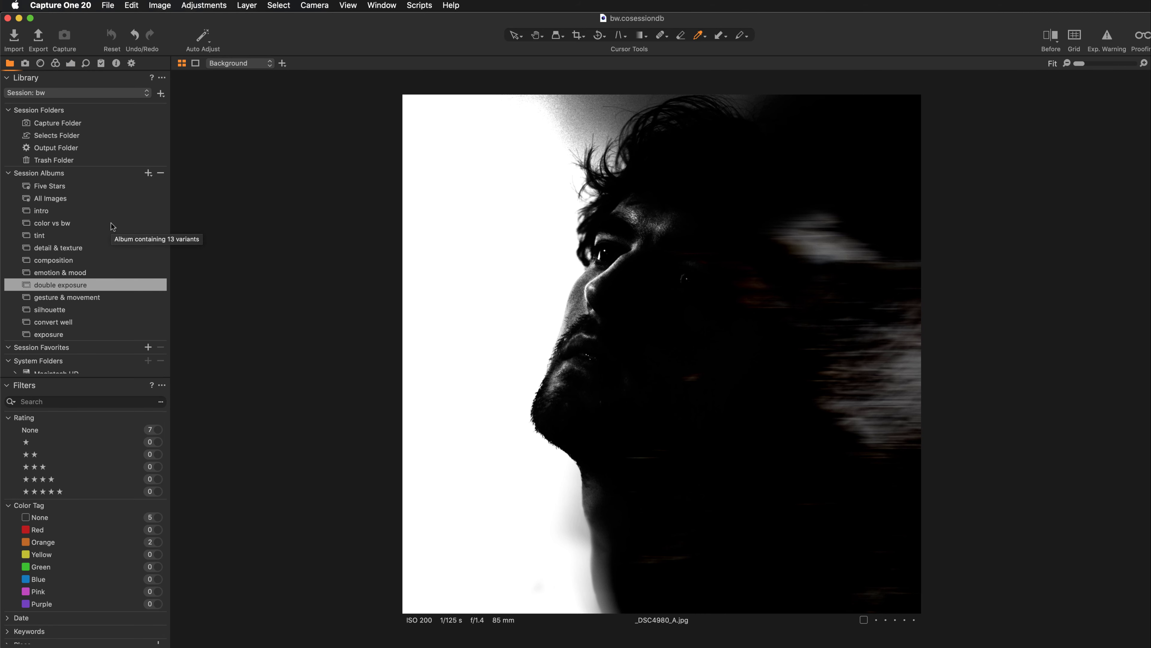
pyautogui.click(87, 225)
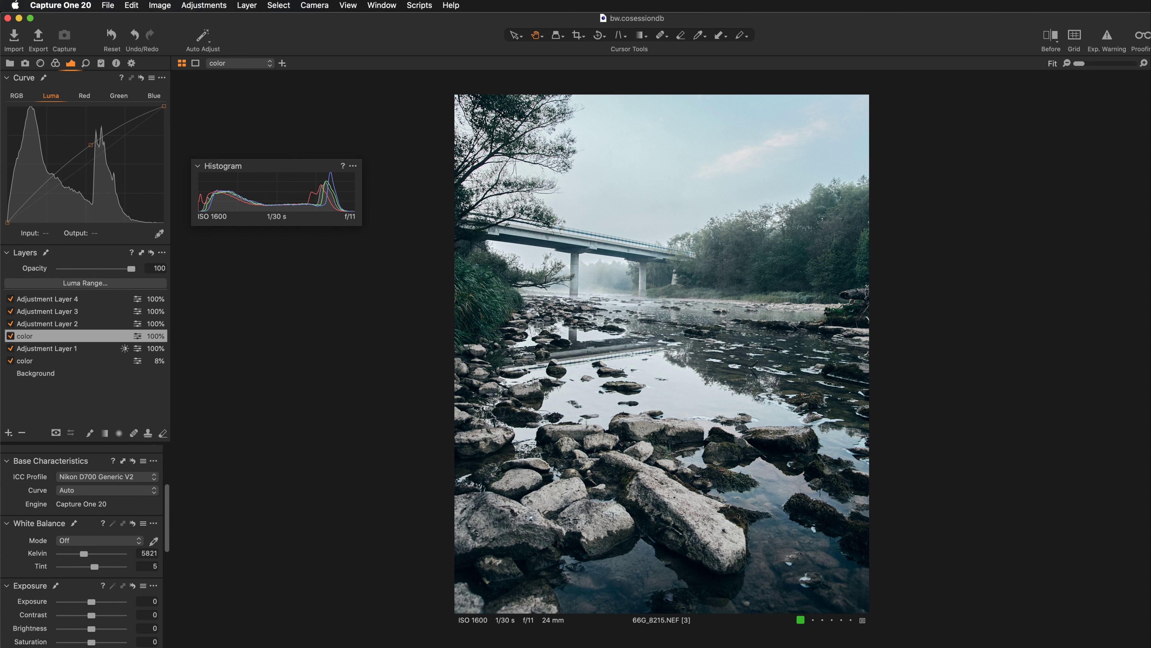
pyautogui.press('Left')
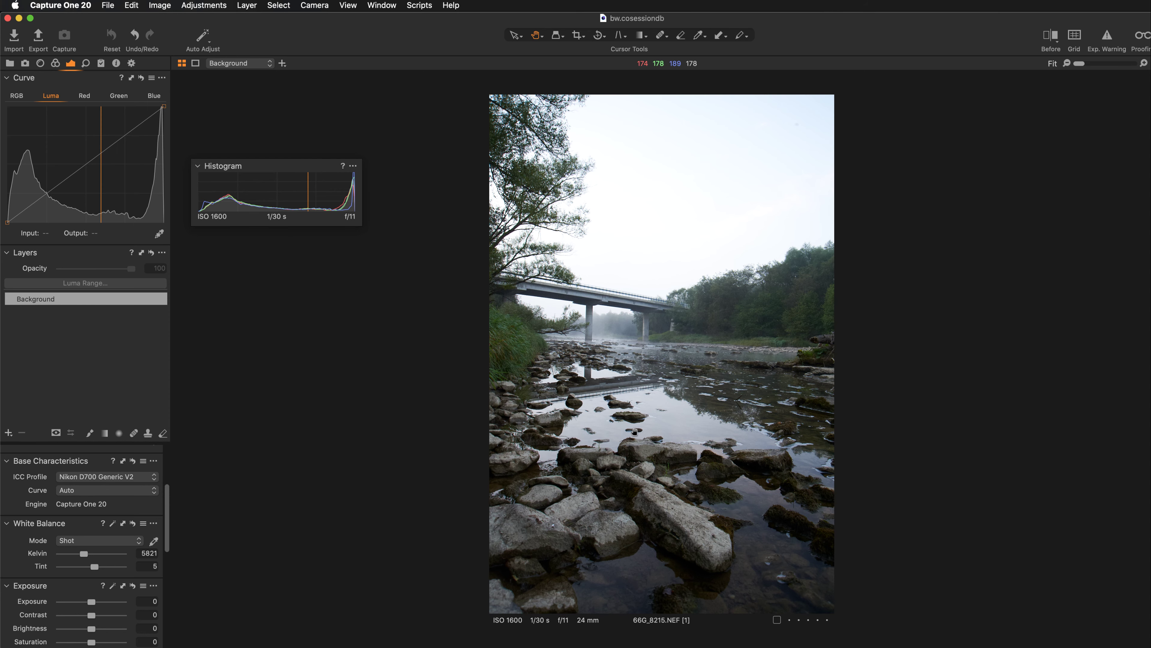
# Inspect the river photo at 100%, from the foreground rocks up to the sky, and return to the full view
pyautogui.press('super+alt+0')
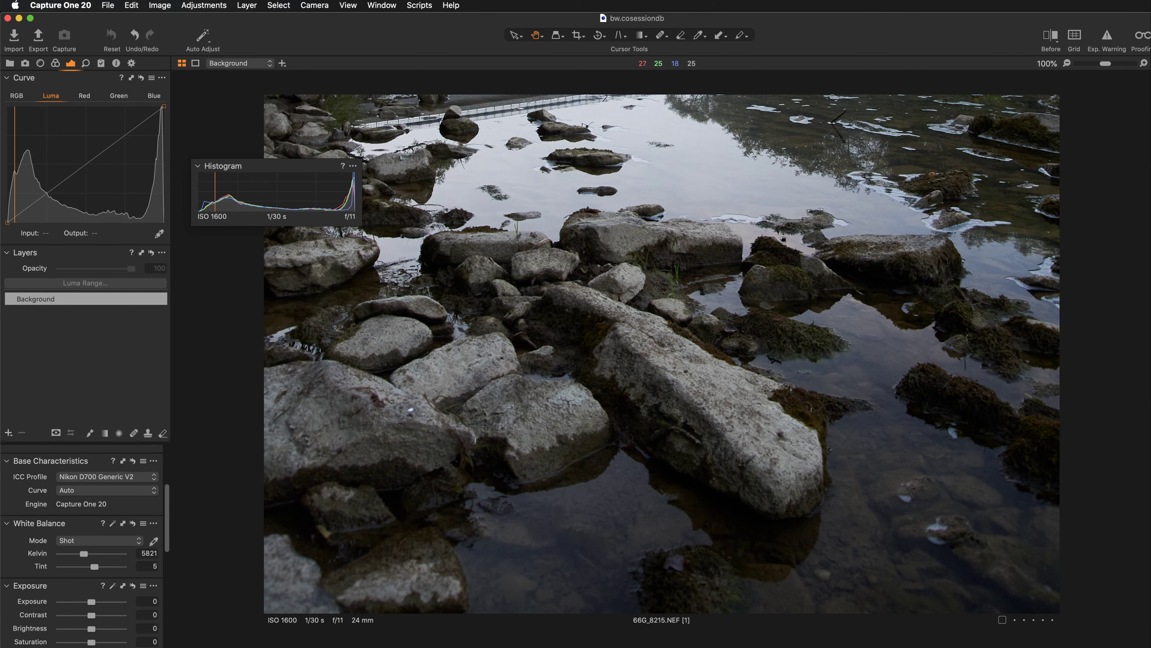
pyautogui.scroll(5, 881, 490)
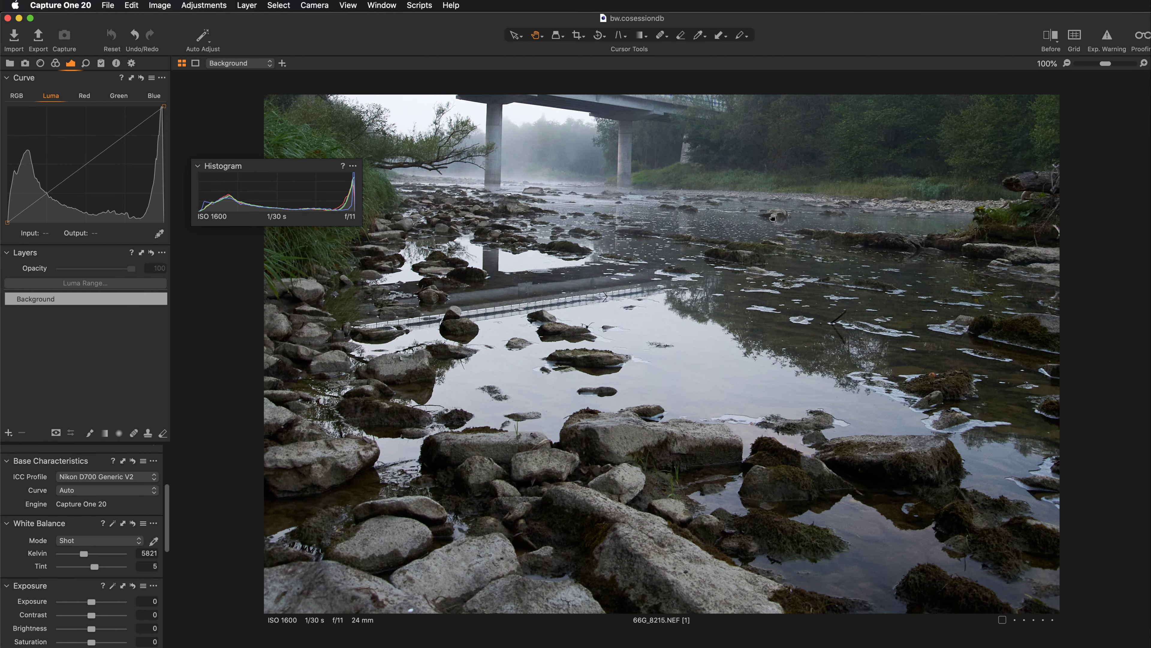
pyautogui.scroll(5, 773, 218)
pyautogui.press('super+0')
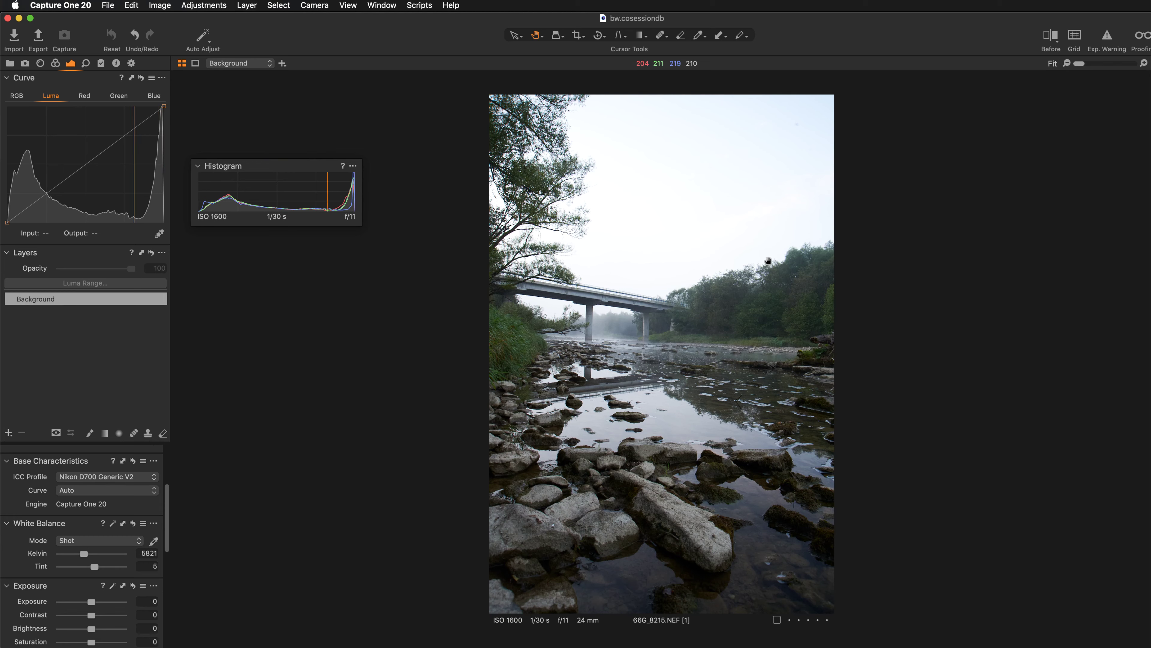
# Turn on the exposure warning and set the High Dynamic Range Highlight to -73 to recover the sky
pyautogui.click(1108, 37)
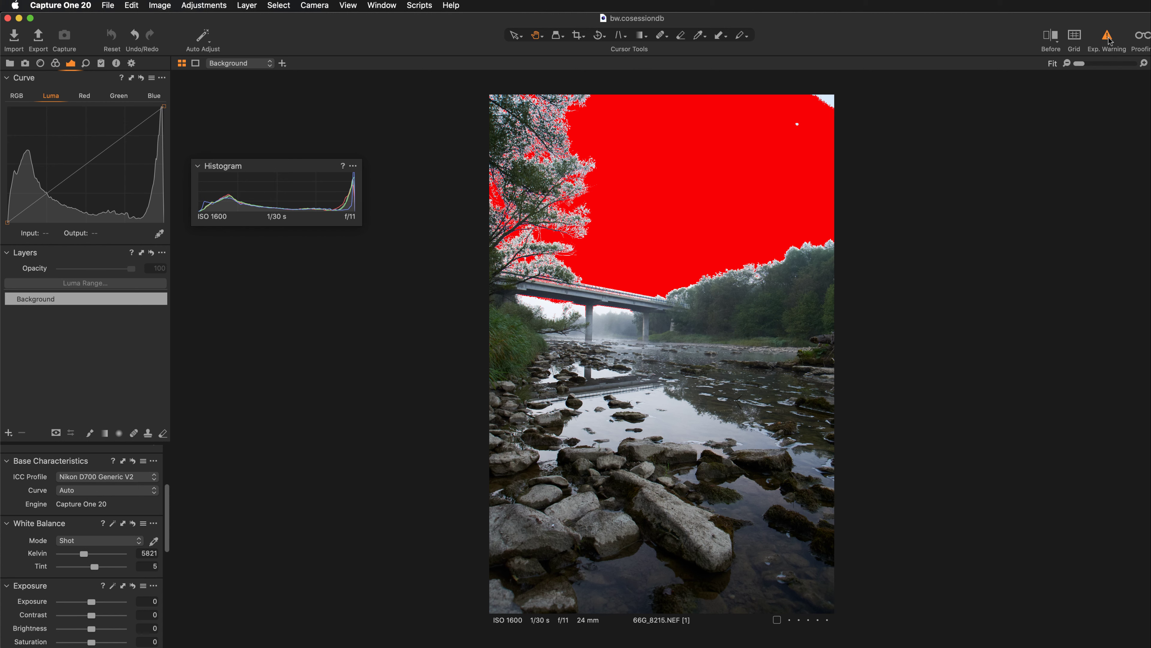
pyautogui.scroll(-1, 97, 555)
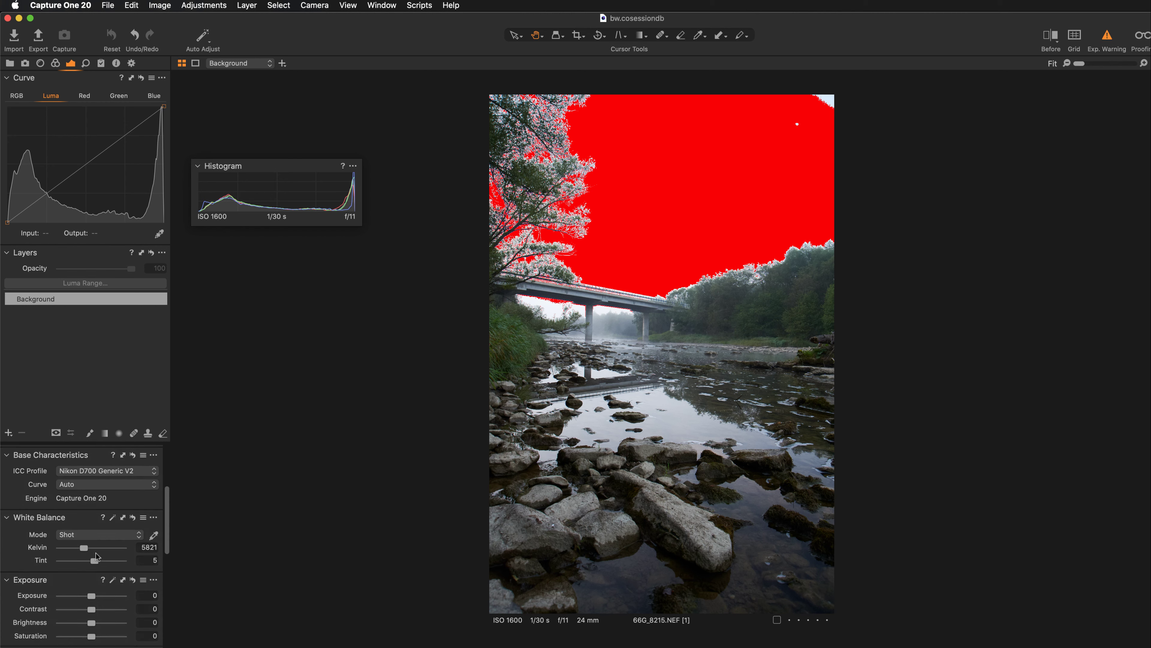
pyautogui.scroll(-10, 98, 557)
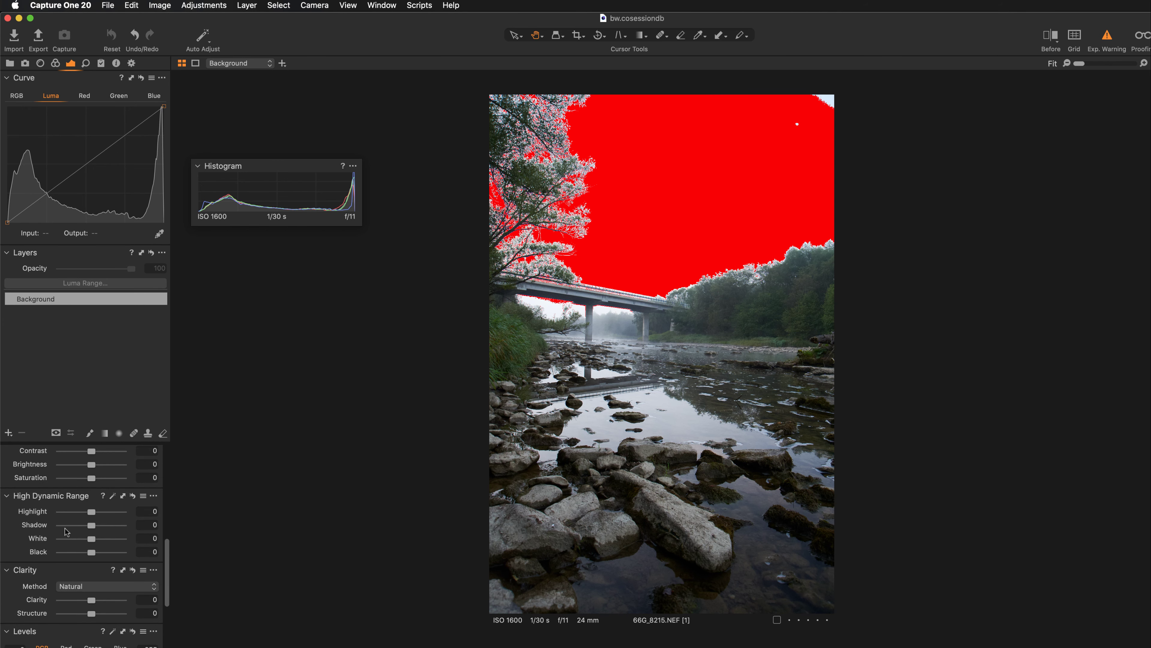
pyautogui.moveTo(91, 512)
pyautogui.mouseDown()
pyautogui.moveTo(61, 515)
pyautogui.moveTo(73, 515)
pyautogui.mouseUp()
pyautogui.moveTo(71, 516); pyautogui.dragTo(69, 517)
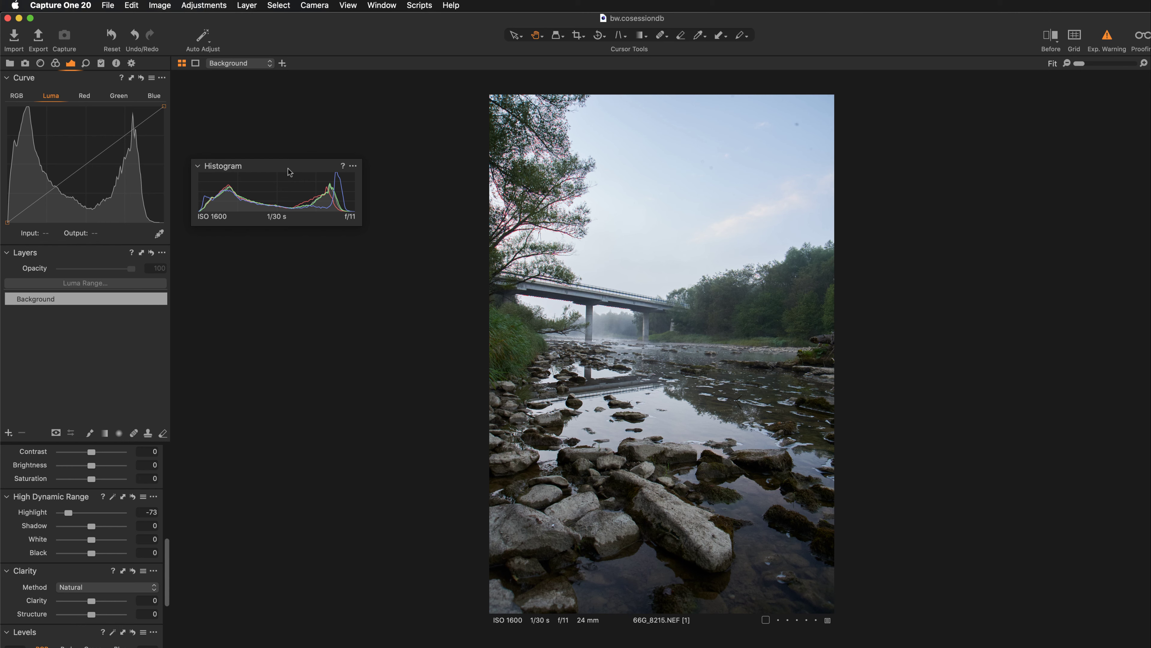
# Reset the Highlight adjustment, undo that reset, and check the sky and tree at 50% zoom with the exposure warning on
pyautogui.doubleClick(32, 513)
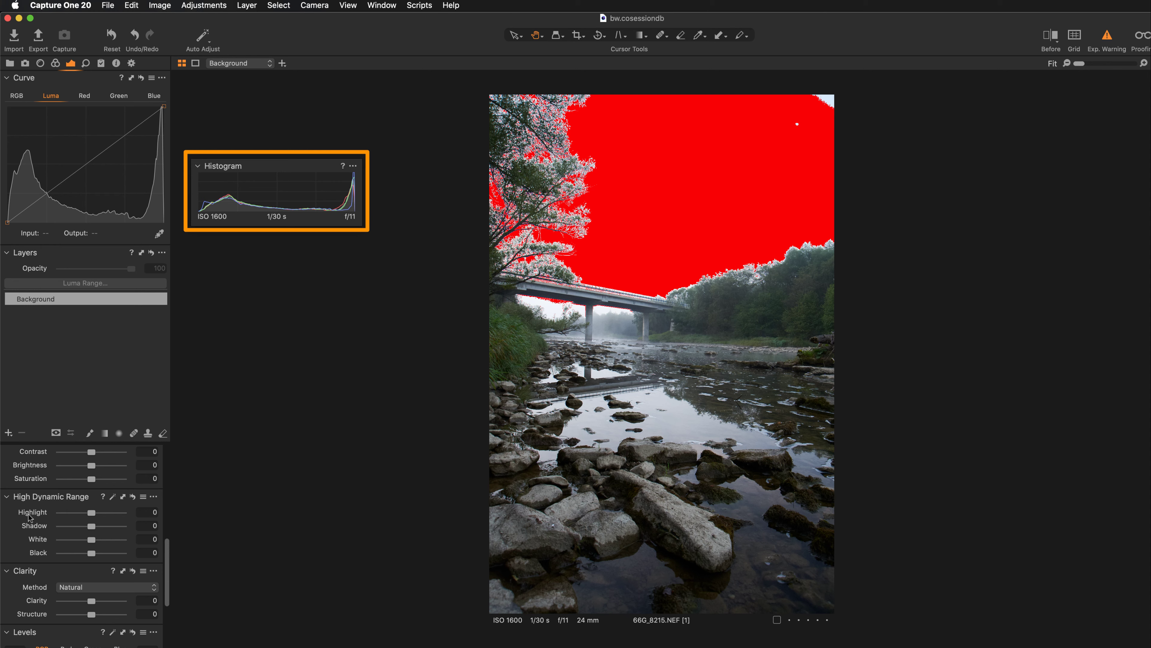
pyautogui.press('super+z')
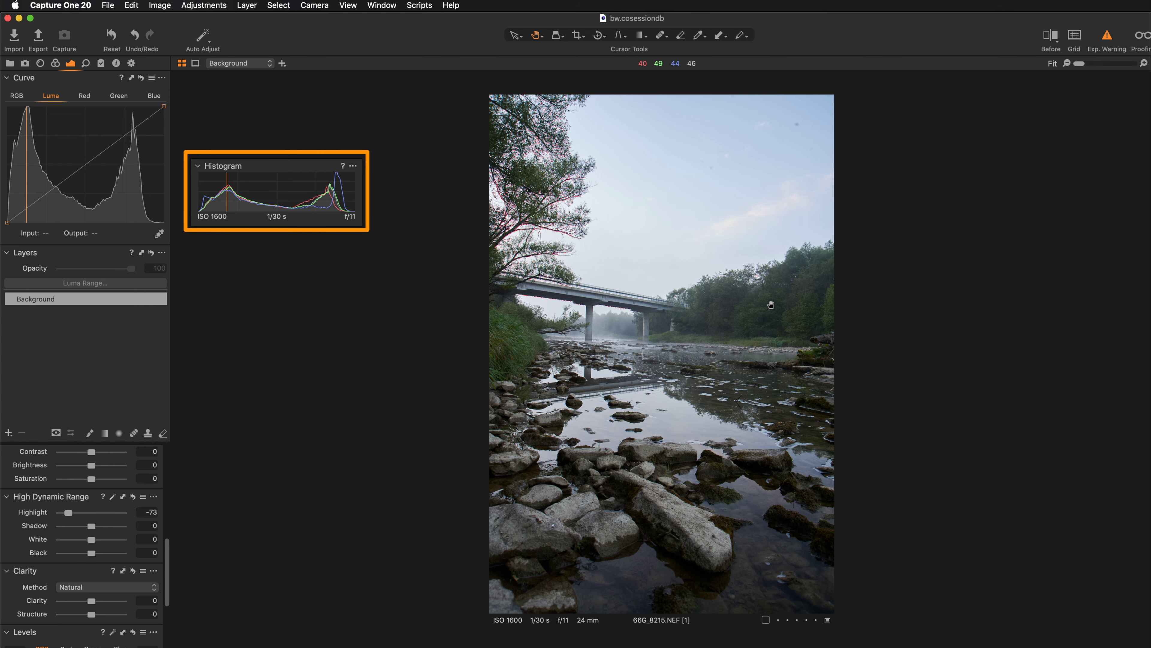
pyautogui.press('super+equal')
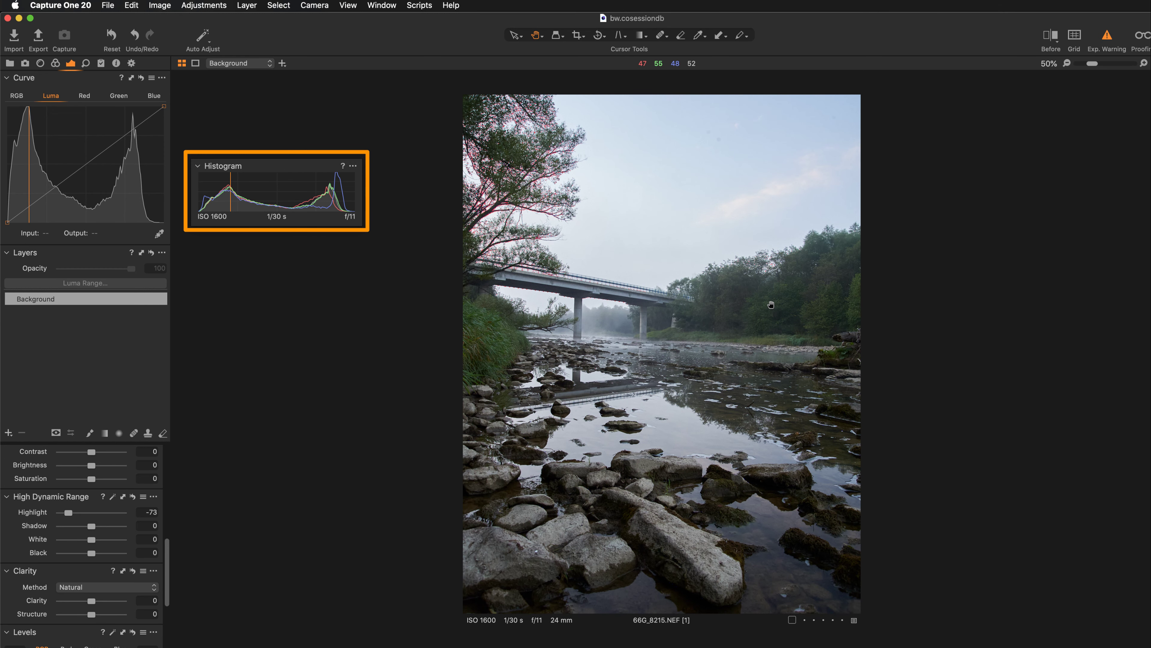
pyautogui.scroll(-2, 771, 305)
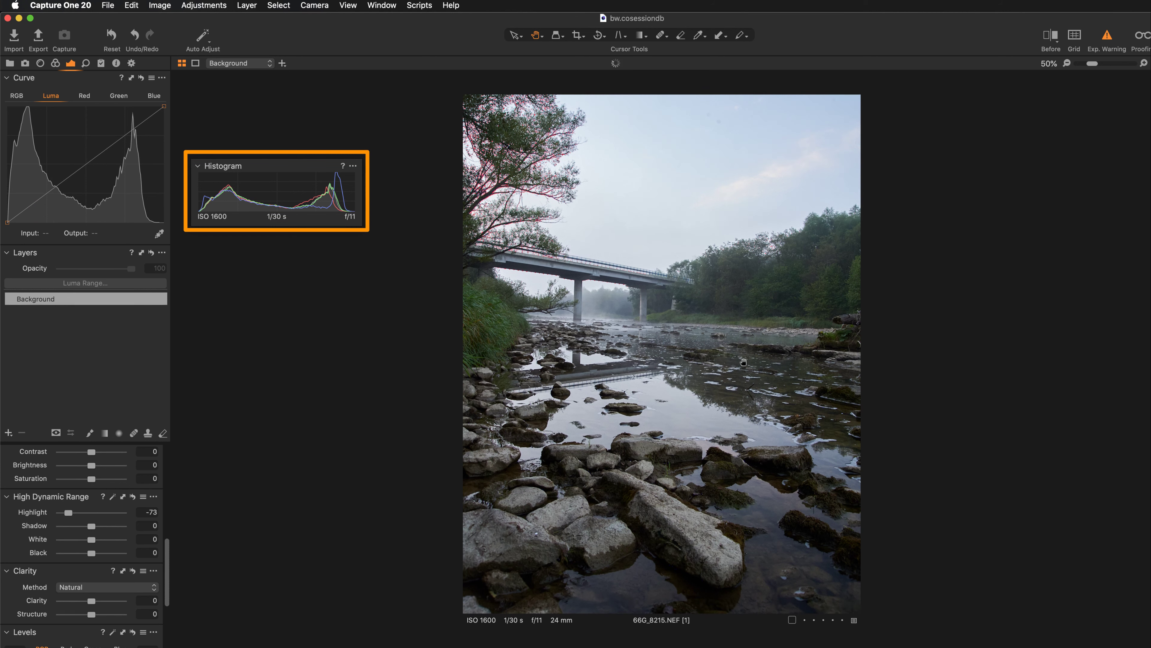
# Turn off the exposure warning, fit the whole photo in view, and dock the floating Histogram above the Curve tool
pyautogui.click(1106, 38)
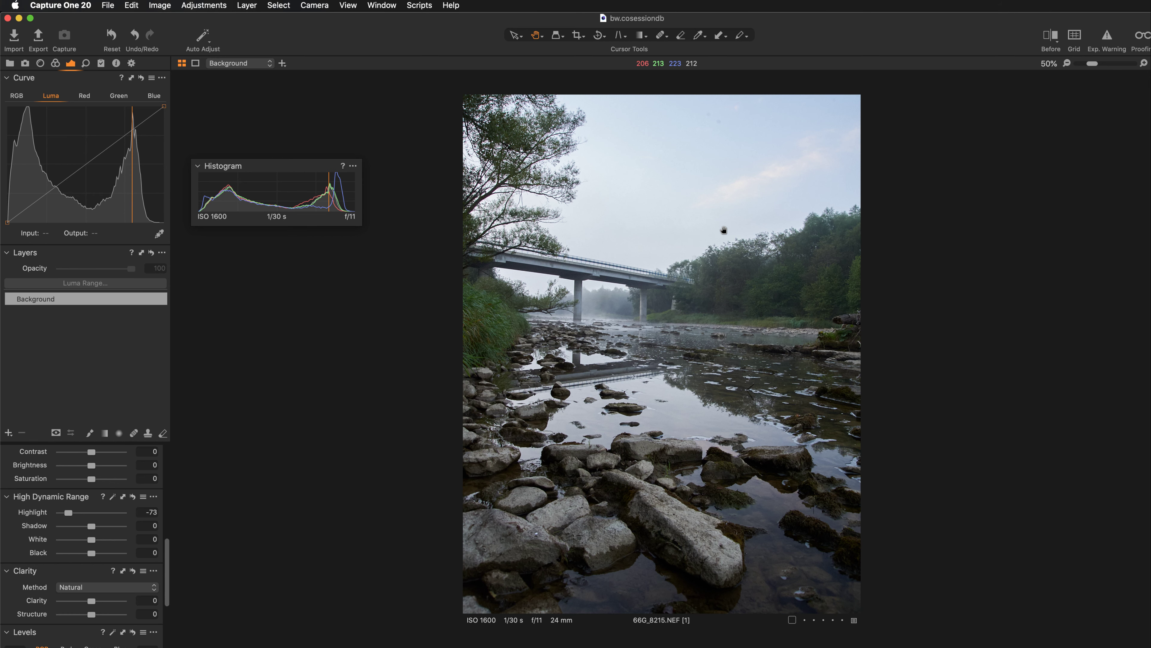
pyautogui.press('super+0')
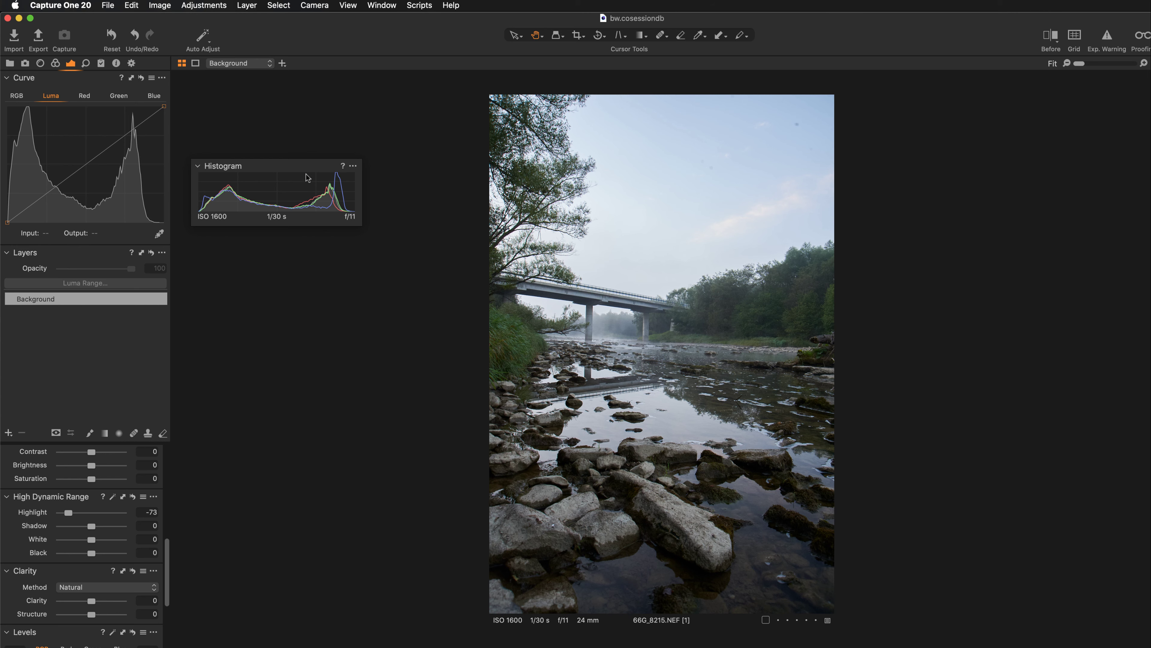
pyautogui.moveTo(306, 174); pyautogui.dragTo(145, 133)
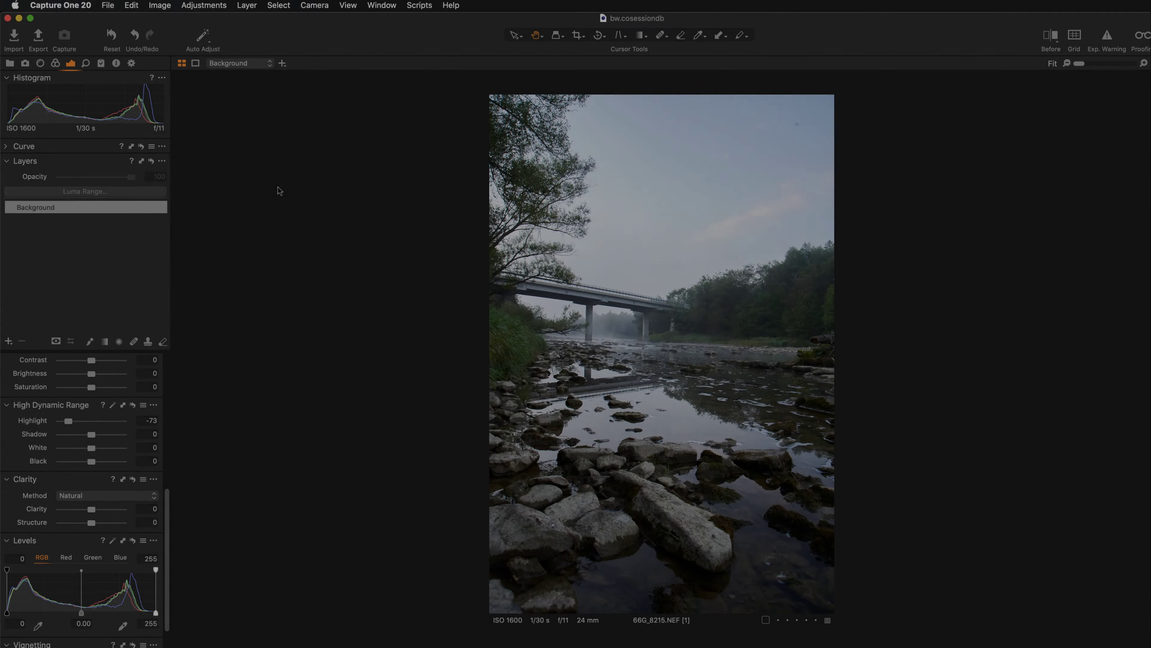
# Open the tint album, advance to 66G_8710.nef [2], and select all its photos to compare the tints side by side
pyautogui.click(8, 64)
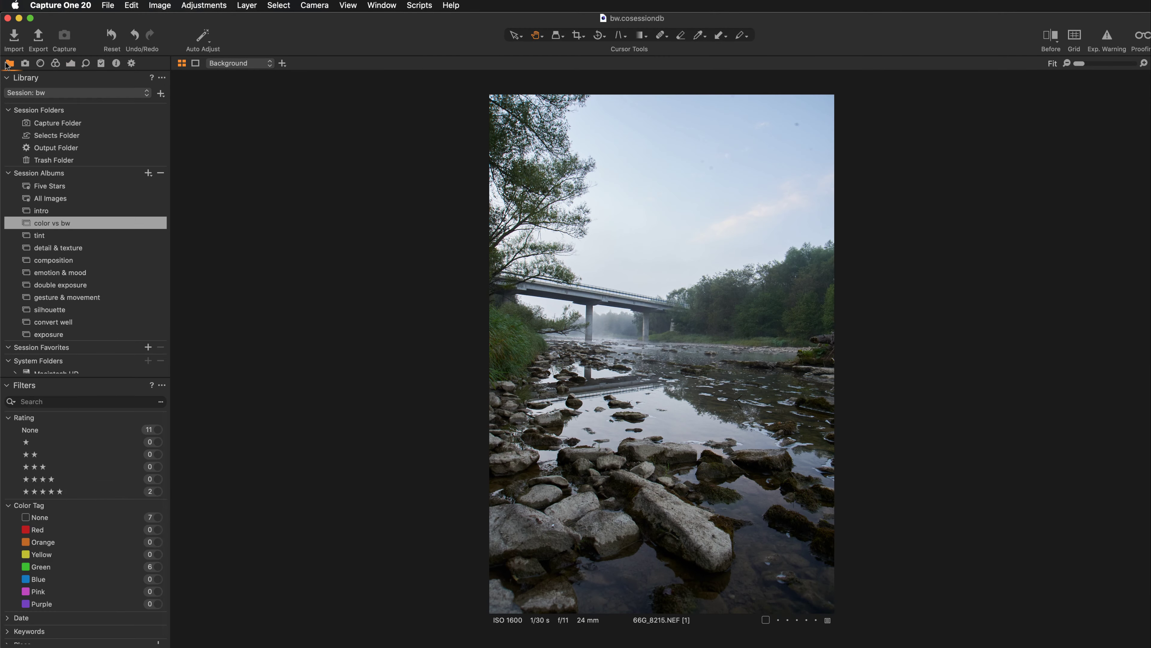
pyautogui.click(51, 237)
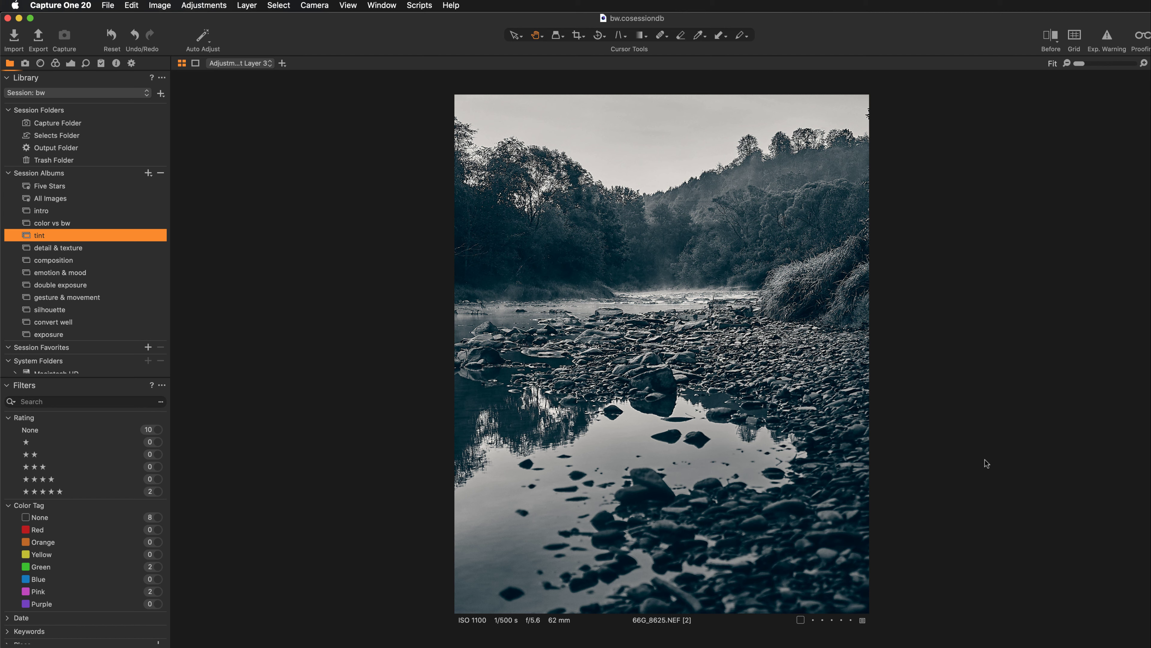
pyautogui.click(516, 35)
pyautogui.press('Right')
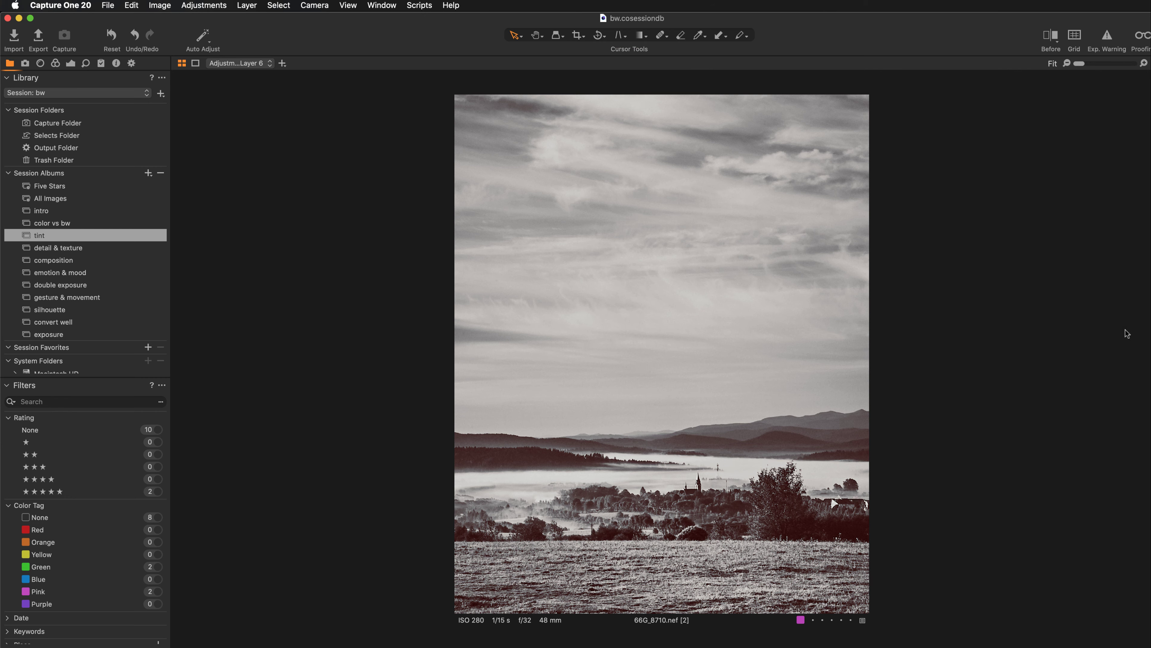
pyautogui.press('super+a')
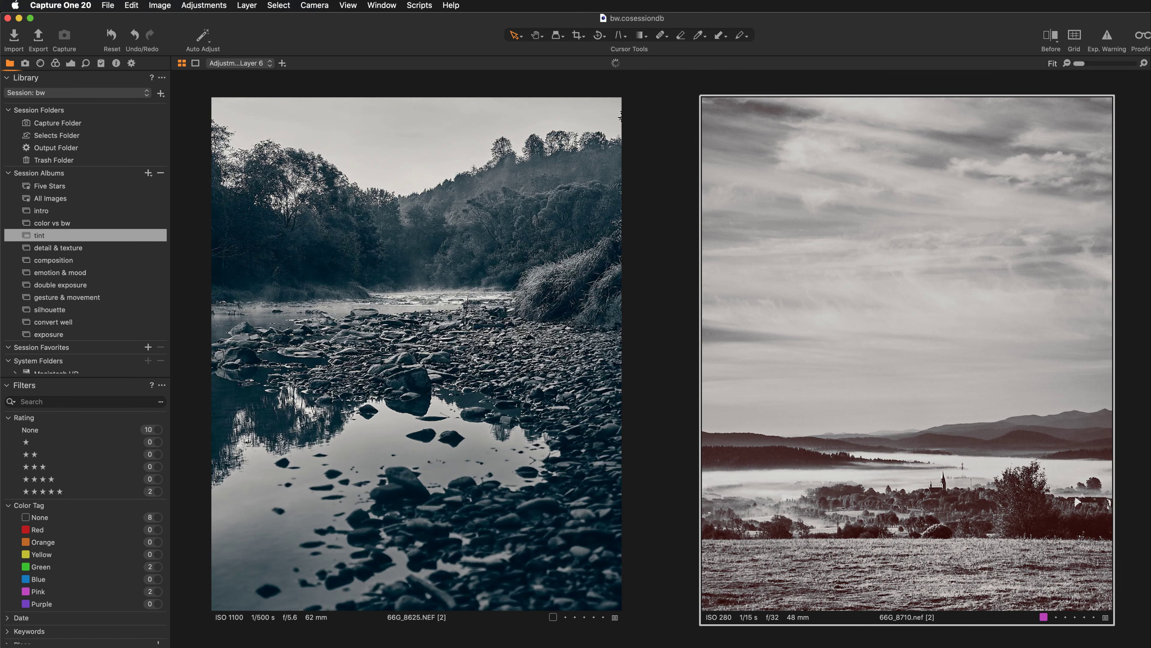